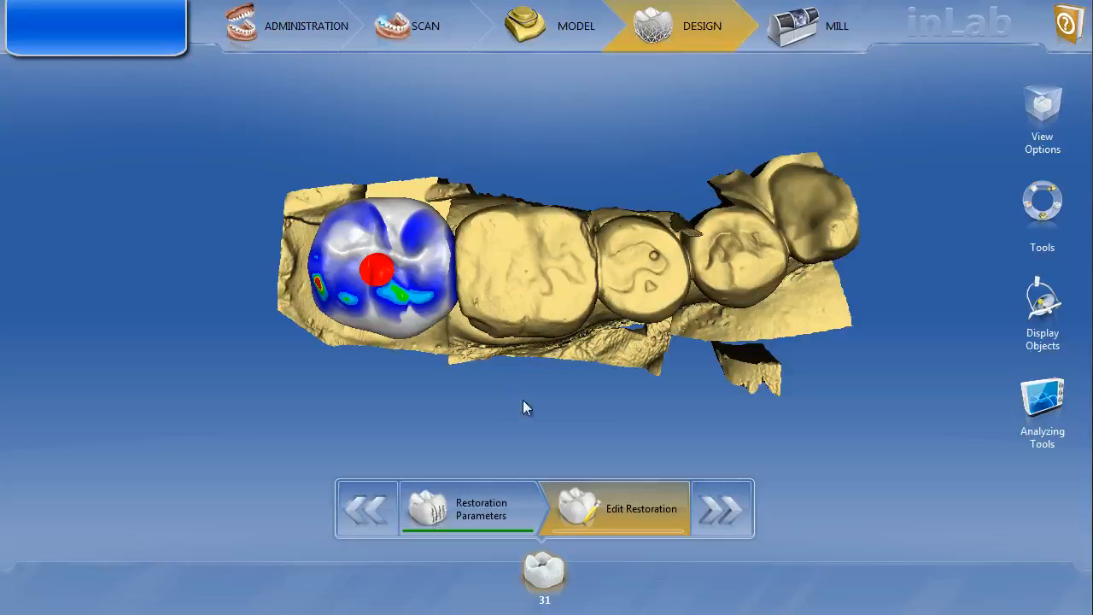
Show the lower gingiva to check how the restoration's neck meets the tissue, and hide the gingiva again
middle_click_drag(523, 401, 486, 351)
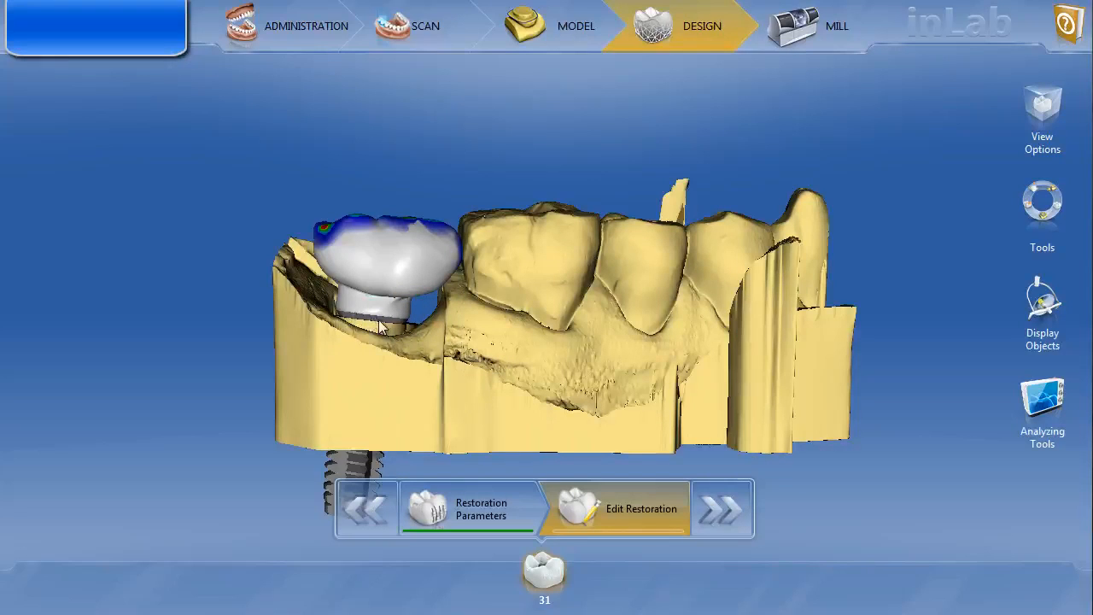
left_click(1039, 312)
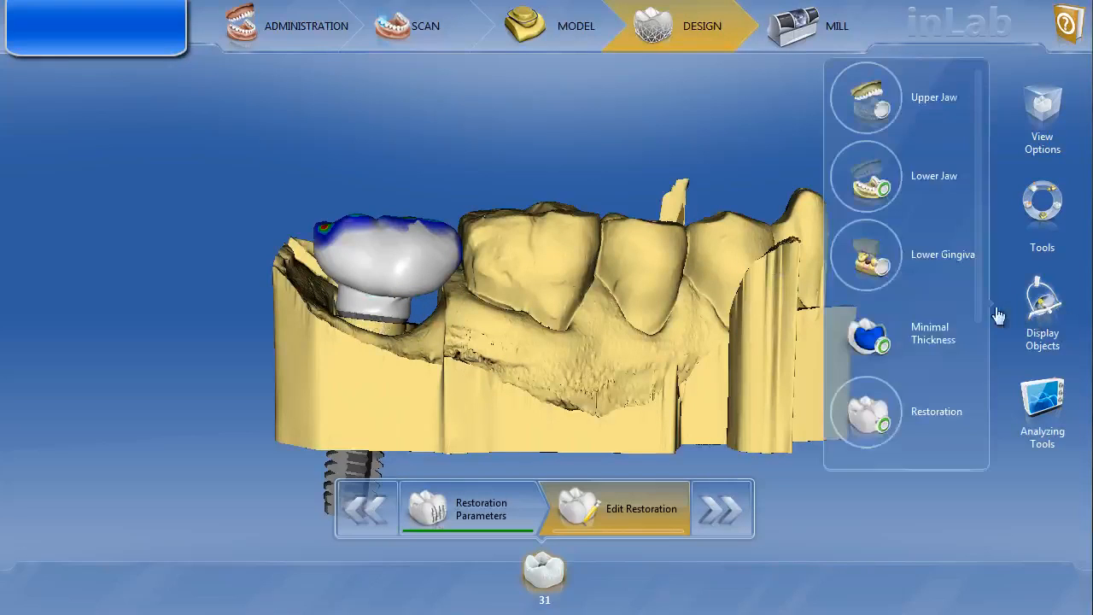
left_click(884, 275)
middle_click_drag(495, 281, 442, 312)
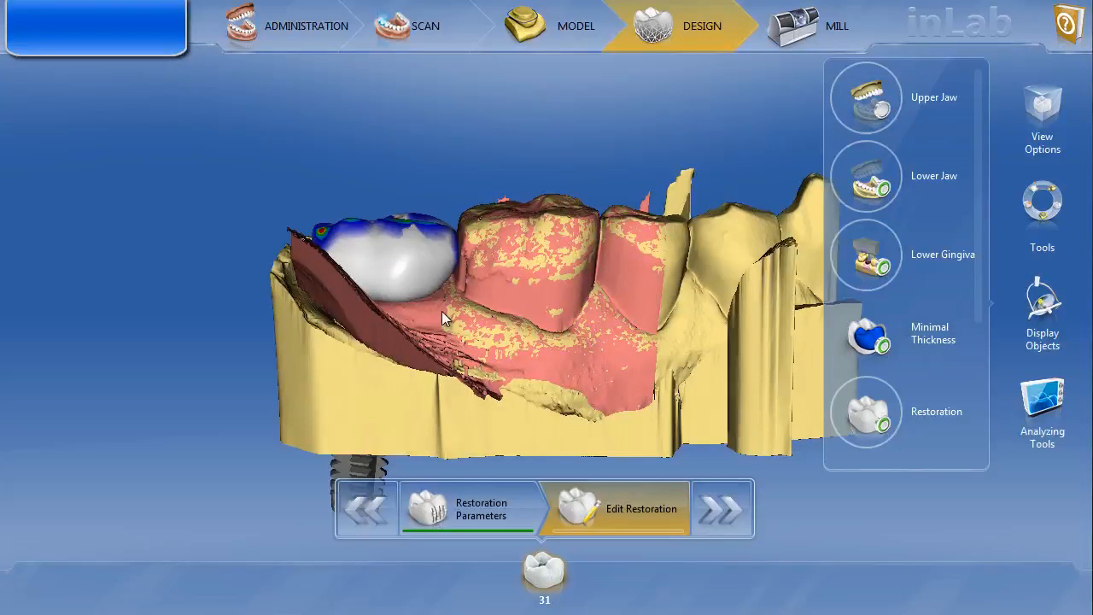
left_click(883, 275)
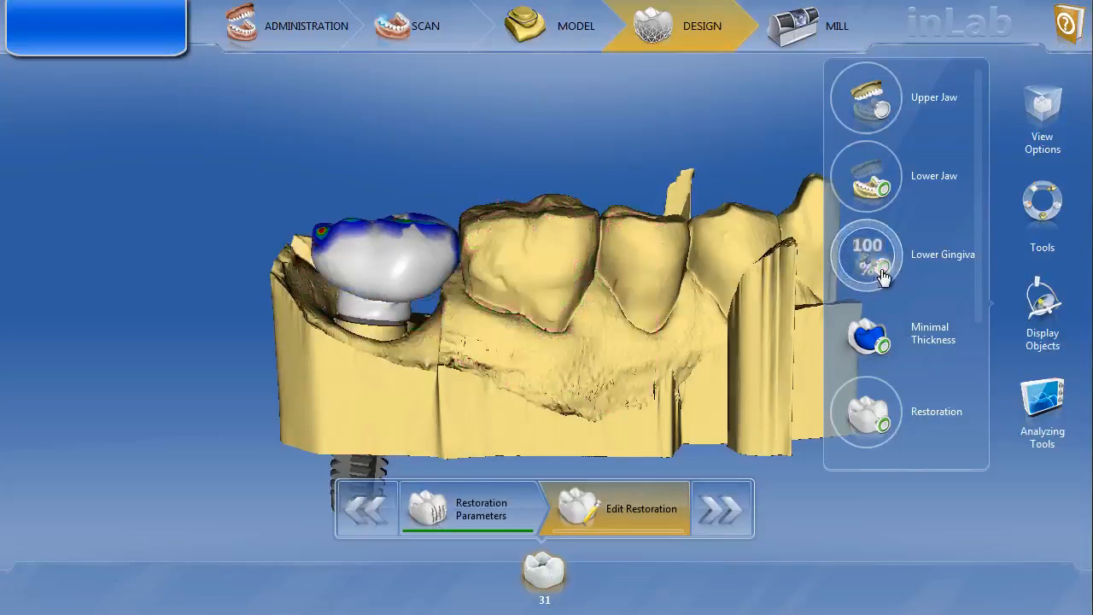
Split the restoration on tooth 31 into an abutment and a crown
right_click(447, 287)
left_click(410, 190)
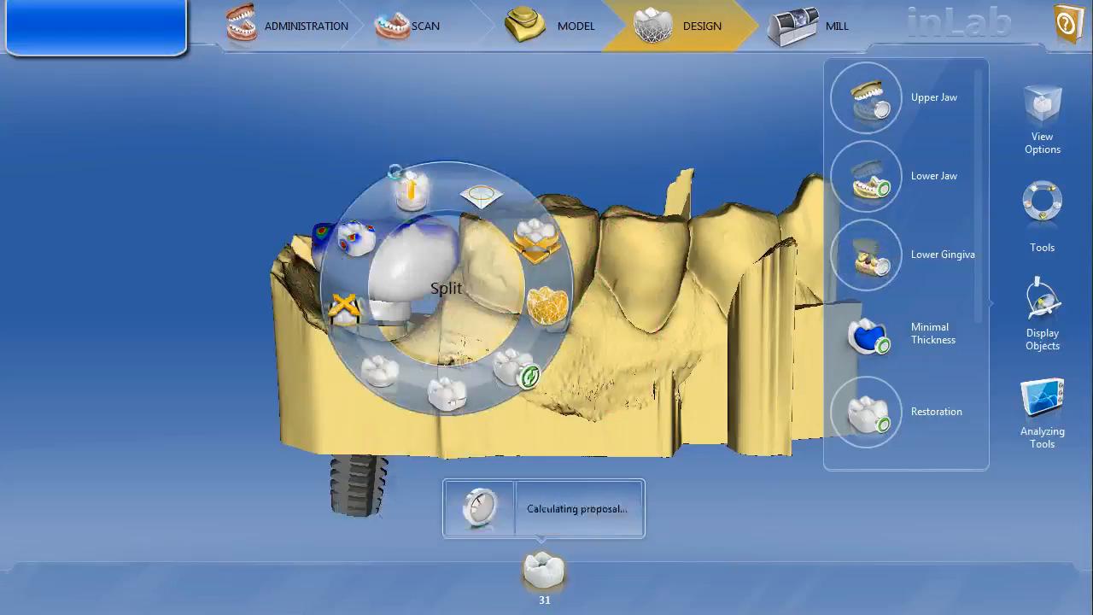
left_click(921, 154)
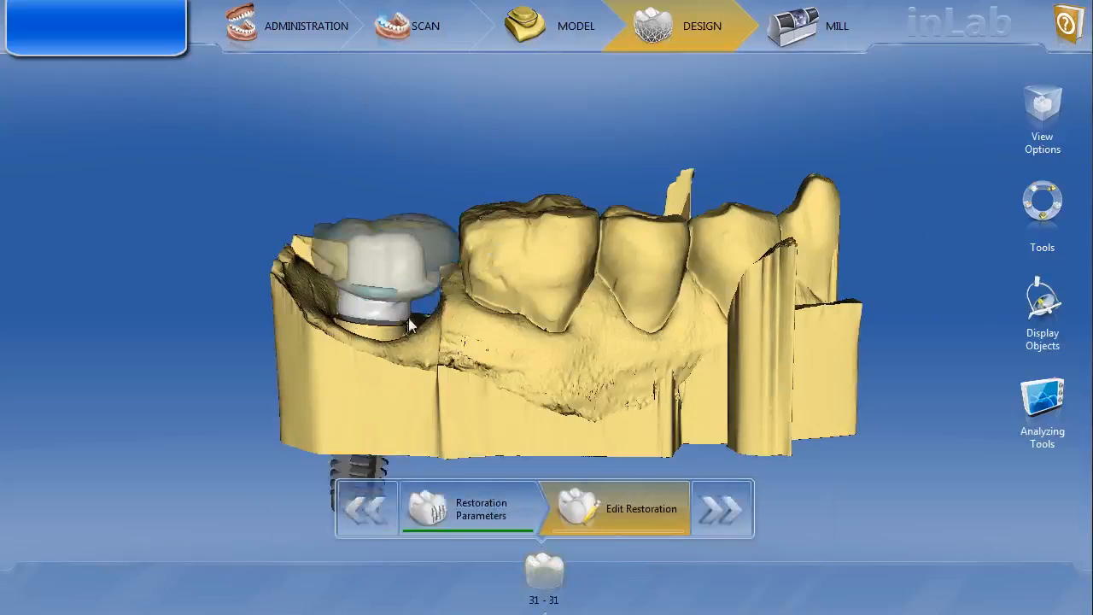
Inspect the split abutment and crown from the side, and return tooth 31 to a single unsplit restoration
left_click_drag(519, 417, 521, 393)
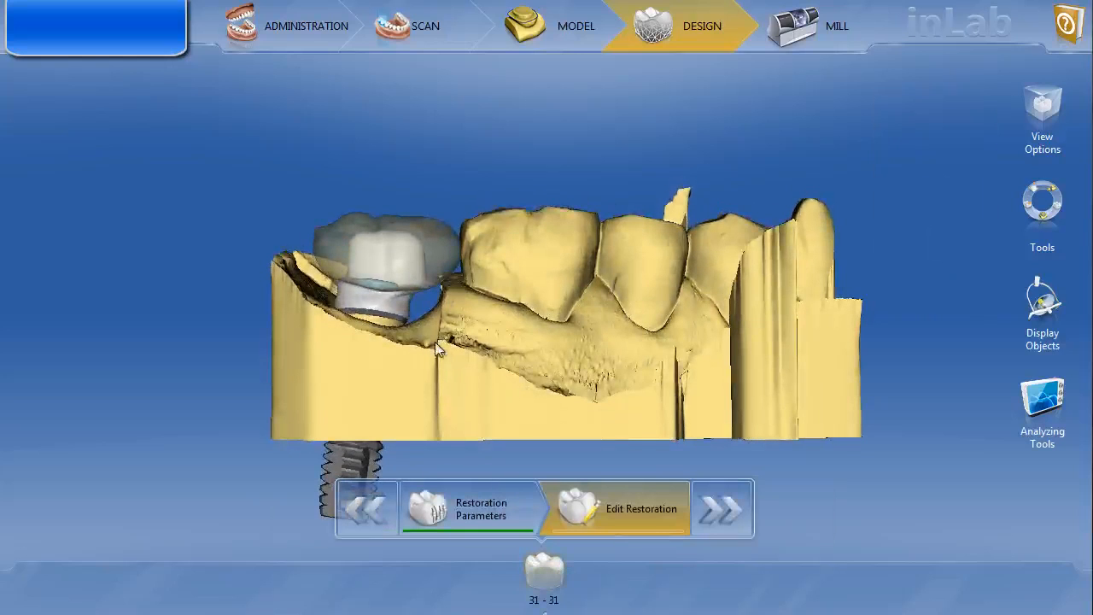
middle_click_drag(489, 316, 475, 343)
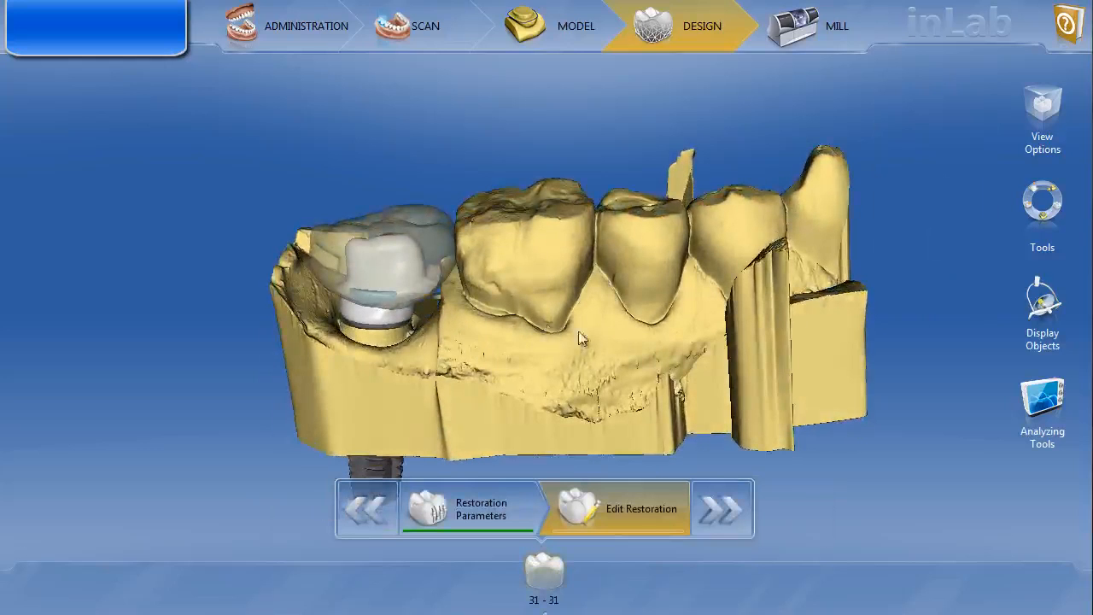
mouse_move(496, 305)
middle_mouse_down()
mouse_move(508, 259)
mouse_move(507, 310)
mouse_move(516, 301)
middle_mouse_up()
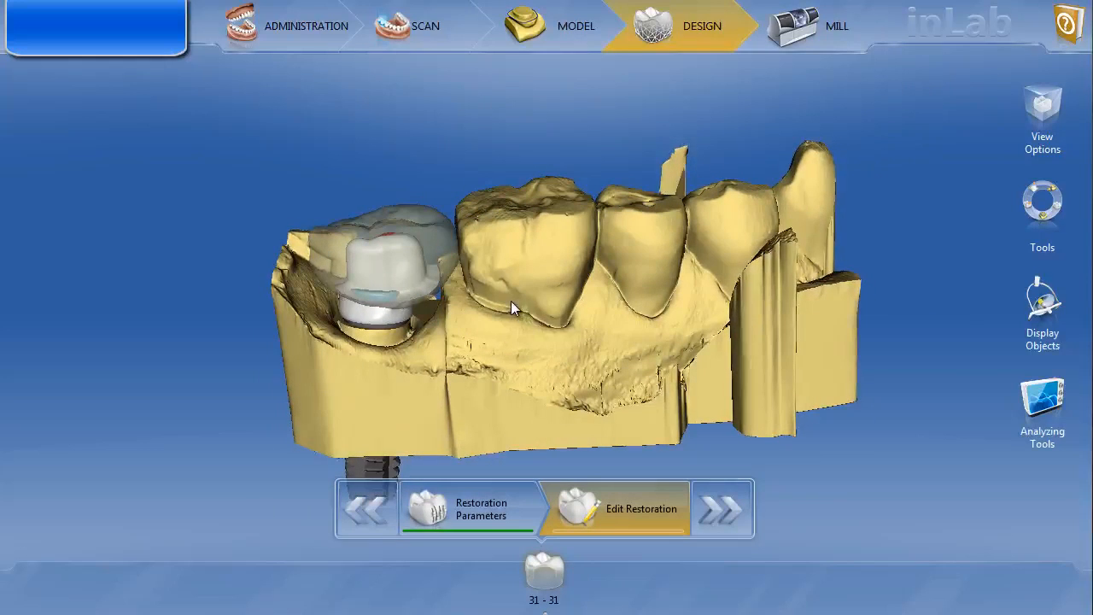
right_click(510, 301)
left_click(463, 216)
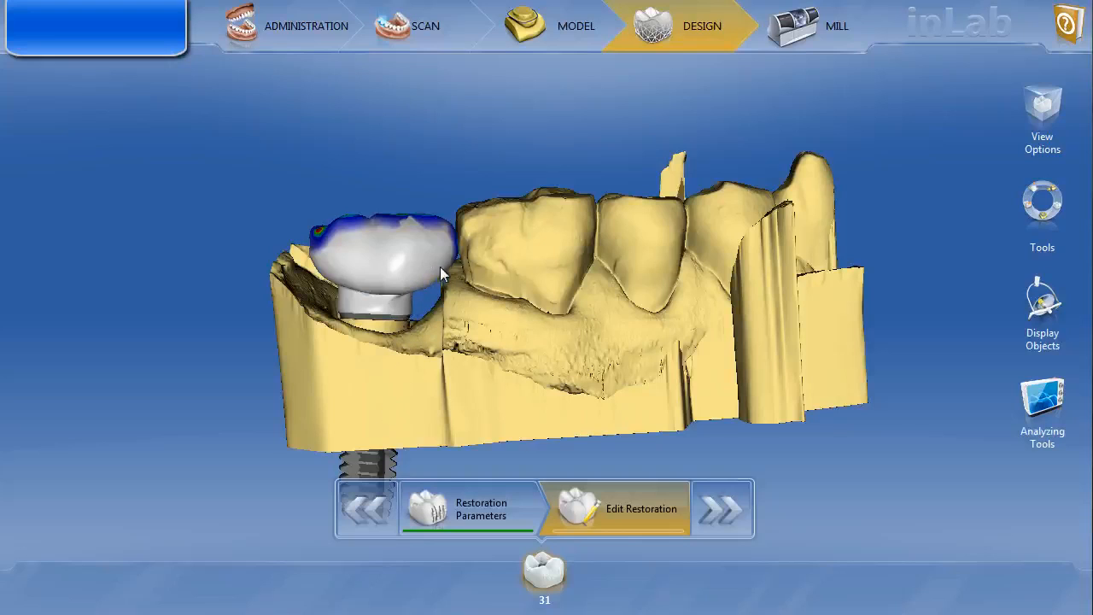
Turn on the Trimmed Model display to isolate the restoration on tooth 31 from the neighbouring teeth
left_click(1041, 316)
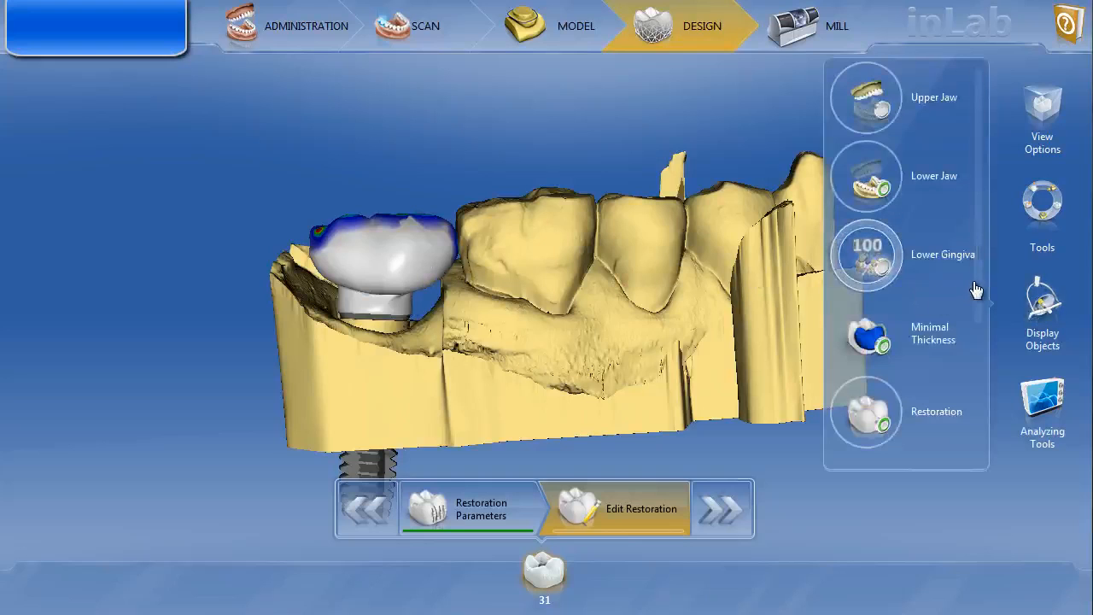
left_click_drag(976, 292, 981, 318)
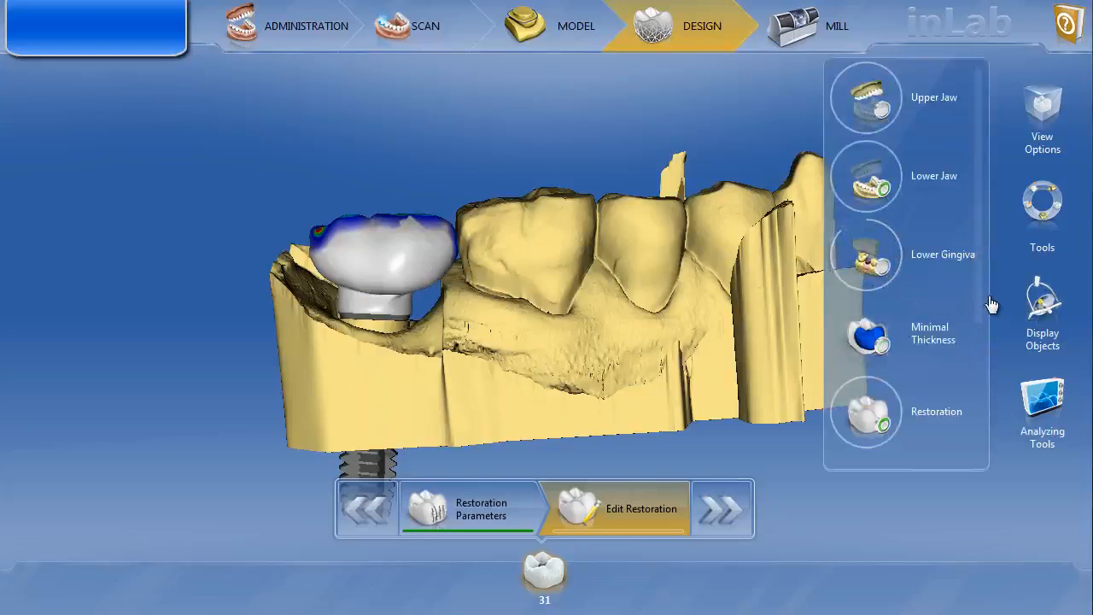
scroll(939, 333, "down", 2)
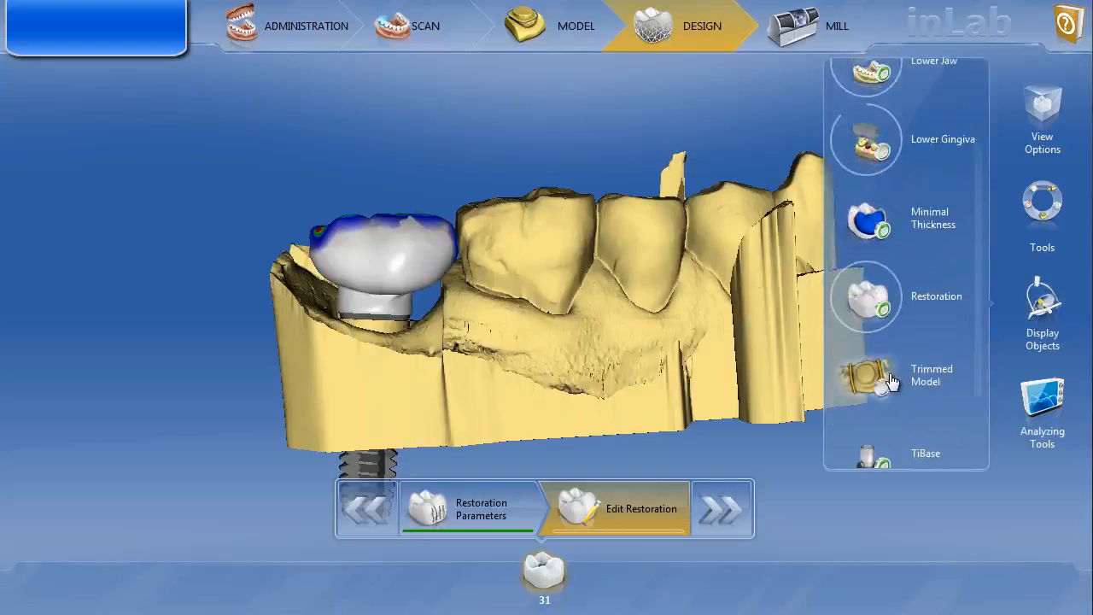
left_click(854, 384)
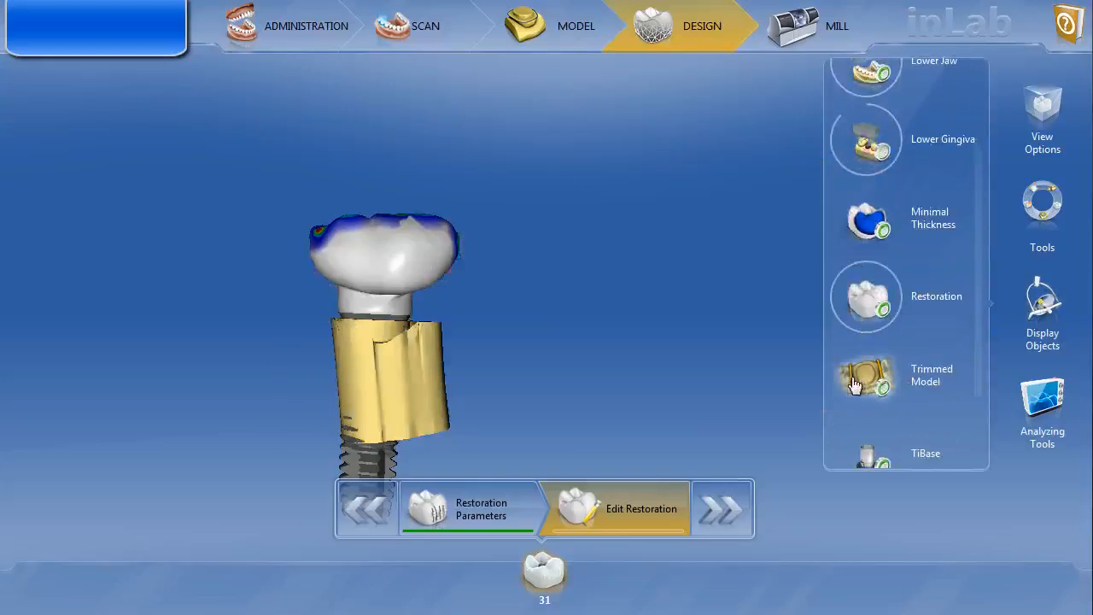
Widen the narrow neck of the restoration above the TiBase using the Circular shaping tool in 2-Direction mode
right_click(411, 303)
left_click(515, 319)
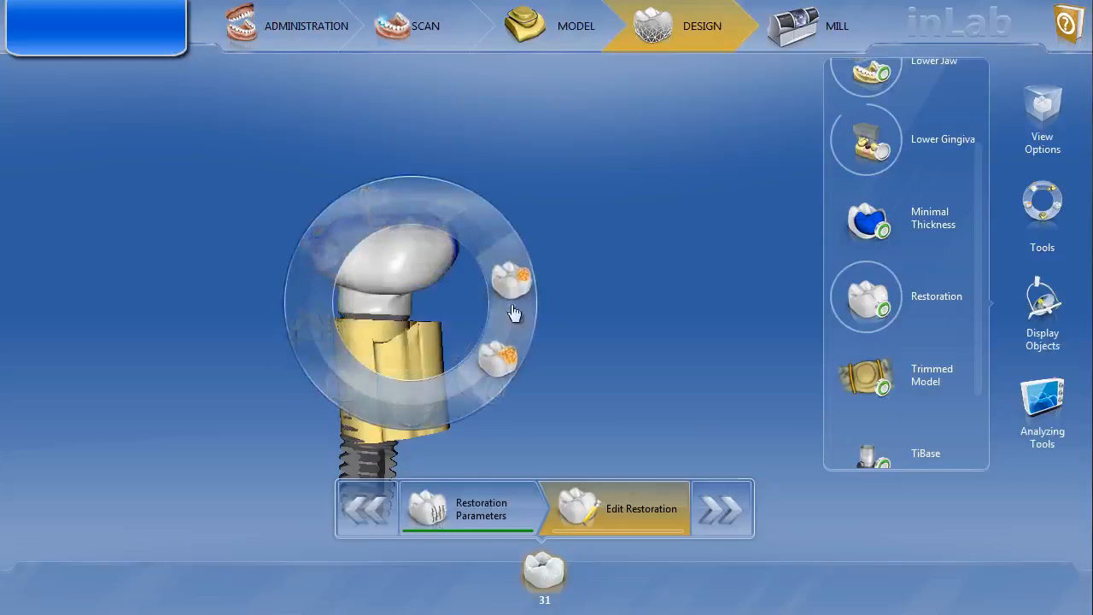
left_click(406, 303)
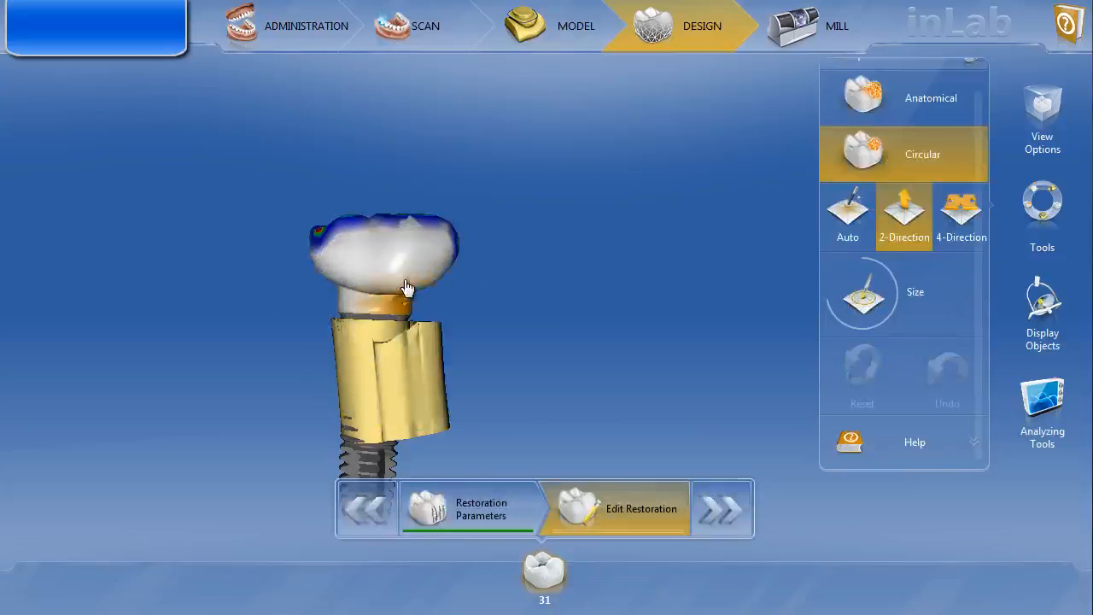
mouse_move(410, 307)
left_mouse_down()
mouse_move(439, 308)
mouse_move(348, 309)
left_mouse_up()
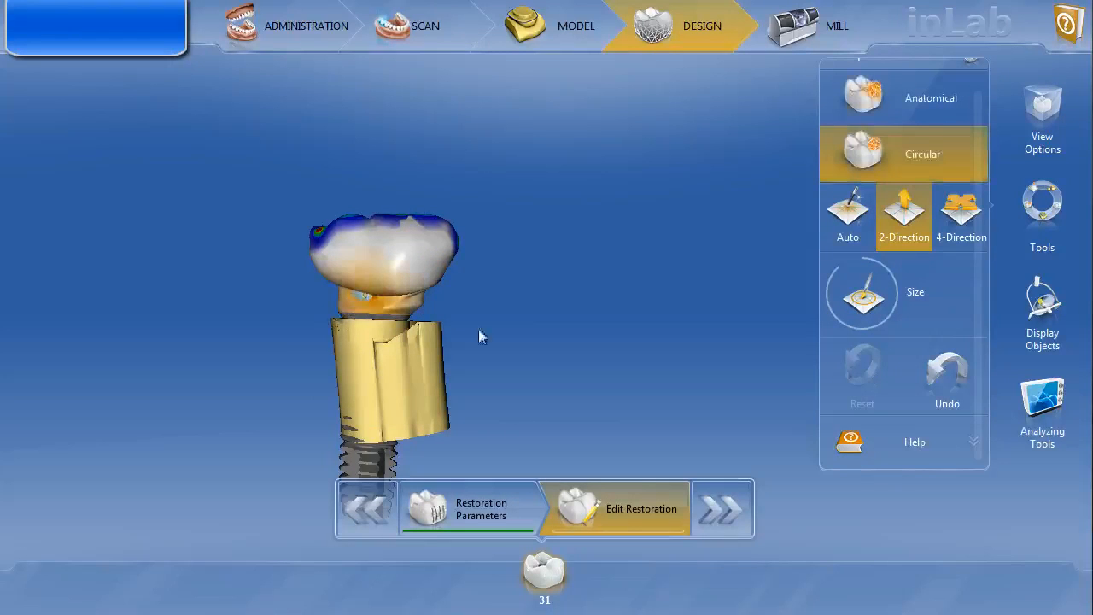
Build out the emergence profile on the remaining sides of the restoration's neck with circular 2-Direction shaping
mouse_move(478, 330)
left_mouse_down()
mouse_move(295, 303)
mouse_move(320, 300)
left_mouse_up()
mouse_move(470, 305)
left_mouse_down()
mouse_move(365, 285)
mouse_move(495, 335)
mouse_move(349, 302)
mouse_move(329, 281)
left_mouse_up()
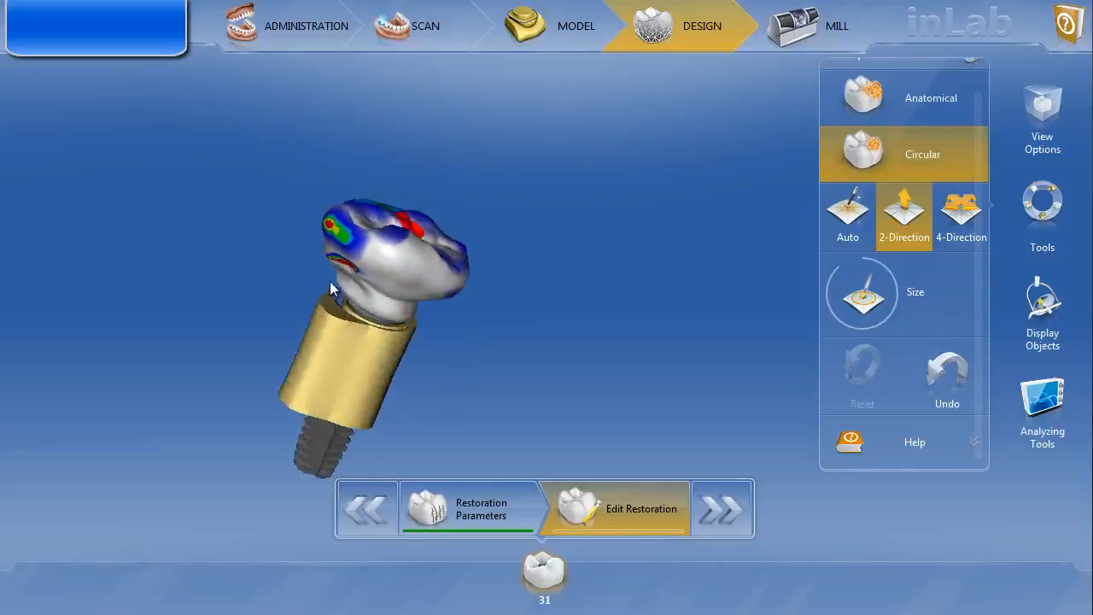
left_click(340, 286)
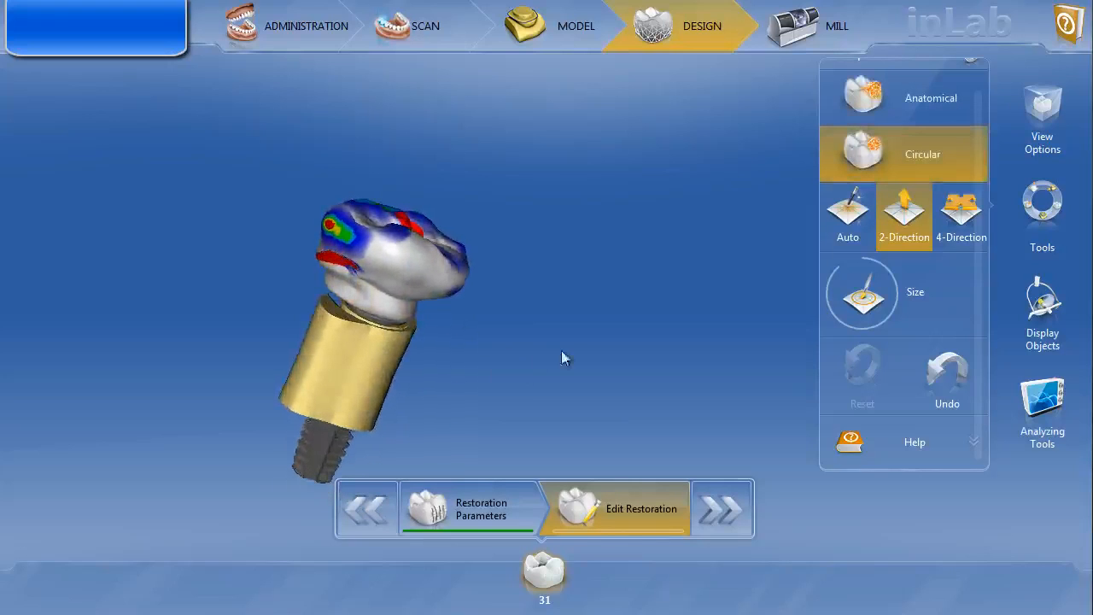
left_click_drag(561, 350, 576, 342)
left_click_drag(422, 306, 476, 316)
mouse_move(495, 170)
left_mouse_down()
mouse_move(366, 166)
mouse_move(357, 192)
mouse_move(474, 247)
mouse_move(464, 285)
mouse_move(555, 271)
mouse_move(455, 308)
mouse_move(310, 288)
mouse_move(370, 346)
mouse_move(339, 323)
mouse_move(351, 307)
left_mouse_up()
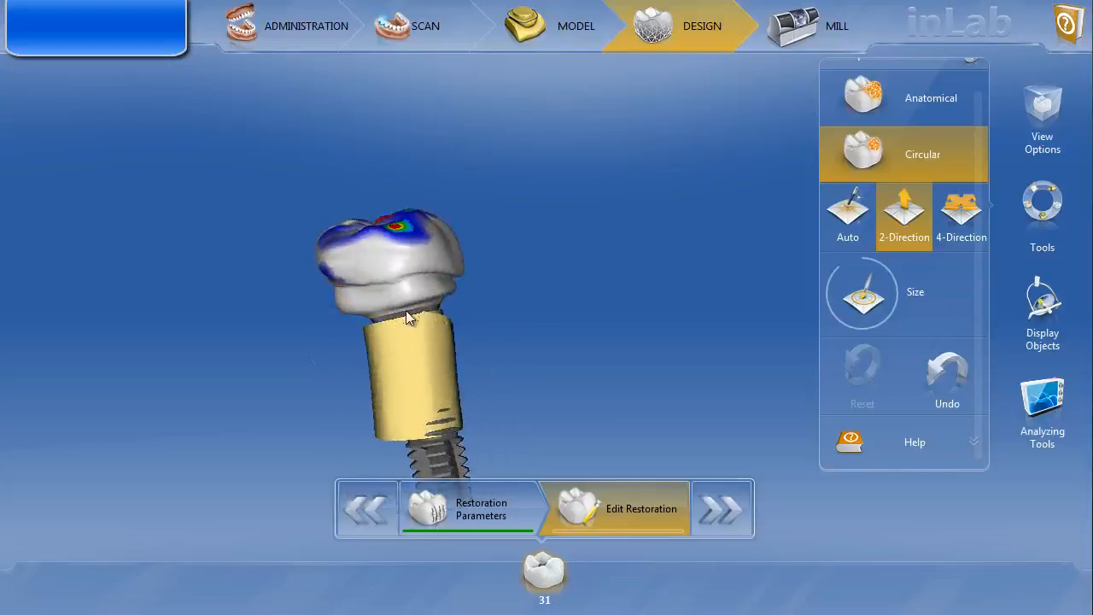
Smooth the ridges around the widened neck with the Form tool's Smooth option to get a continuous emergence profile
right_click(404, 310)
left_click(451, 212)
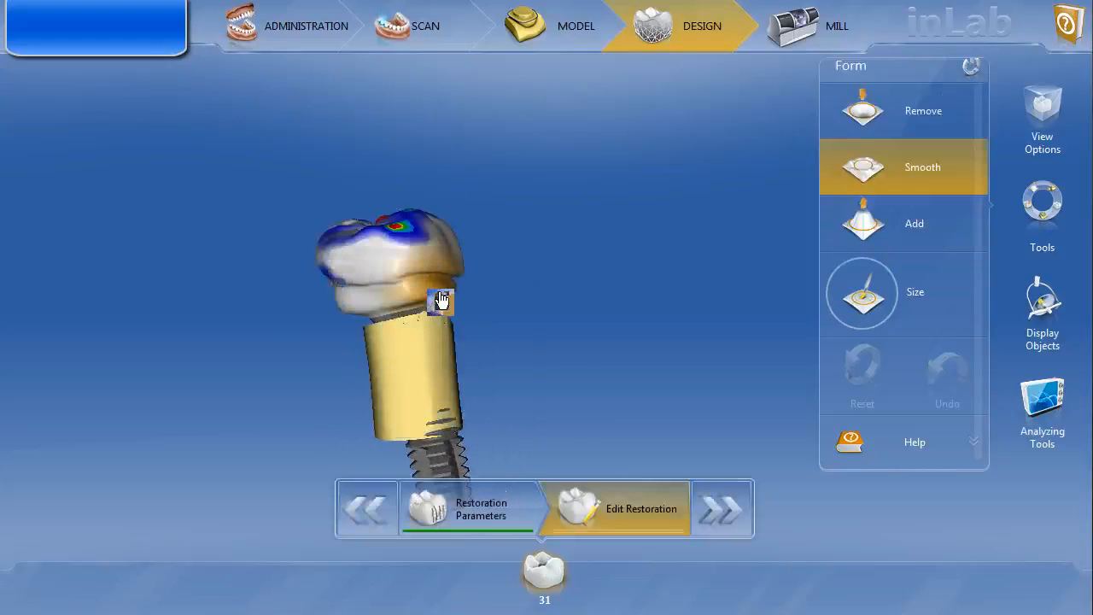
mouse_move(447, 293)
left_mouse_down()
mouse_move(451, 285)
mouse_move(346, 301)
left_mouse_up()
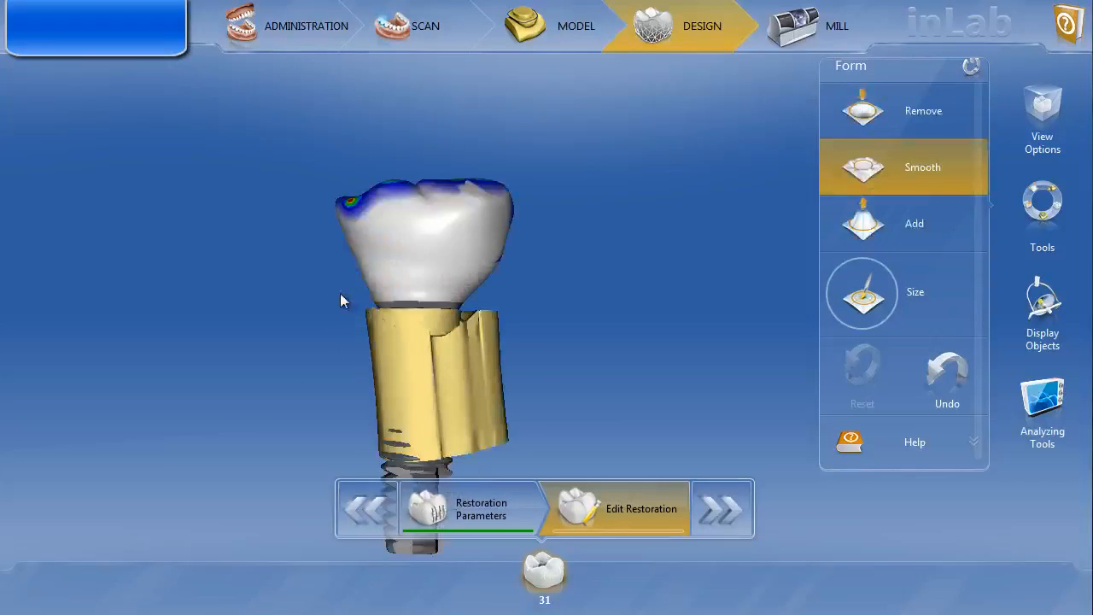
middle_click_drag(437, 336, 413, 331)
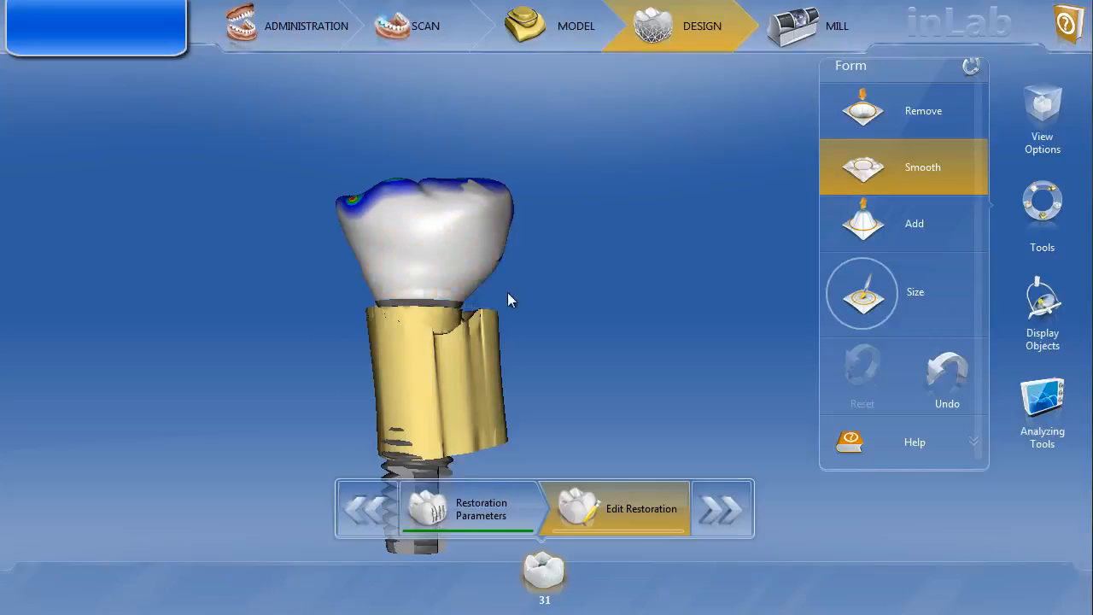
Turn off the Trimmed Model display to bring back the full lower jaw around the restoration
left_click(1039, 311)
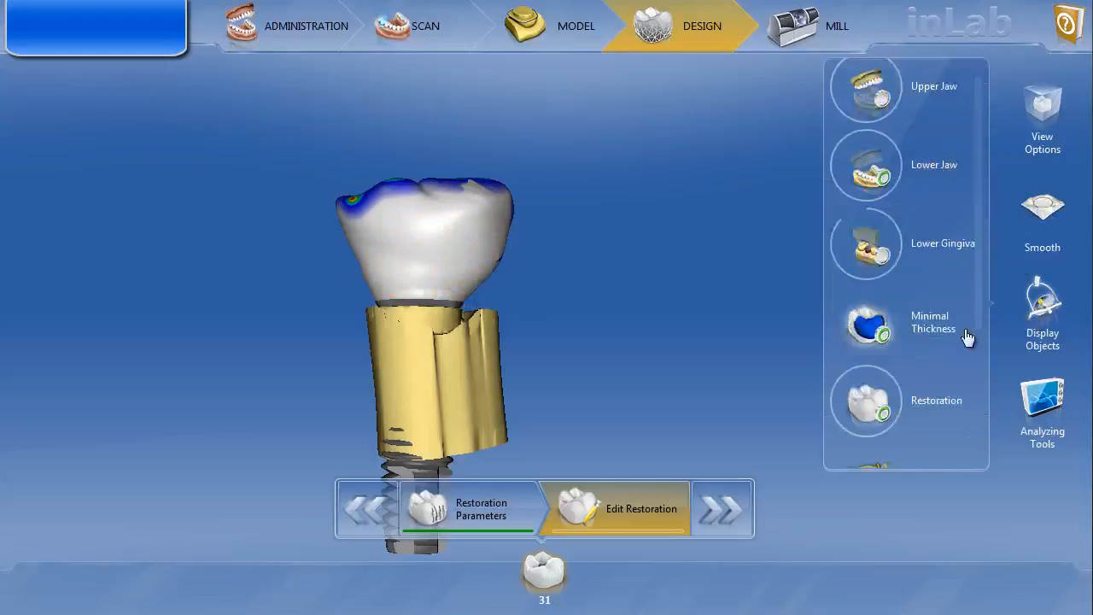
scroll(982, 317, "down", 3)
left_click(867, 350)
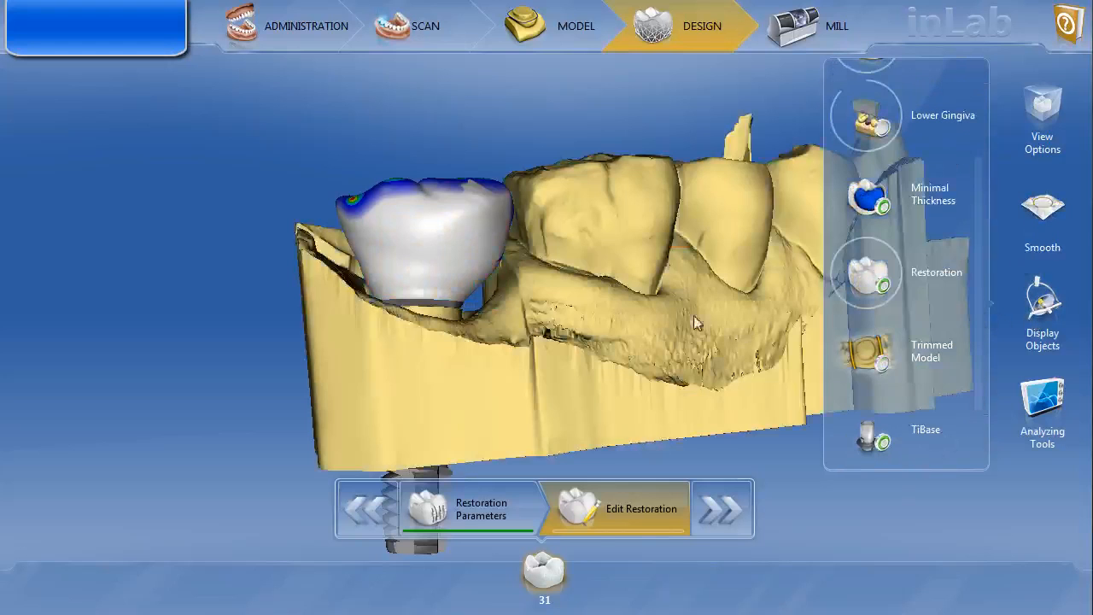
left_click_drag(578, 283, 548, 297)
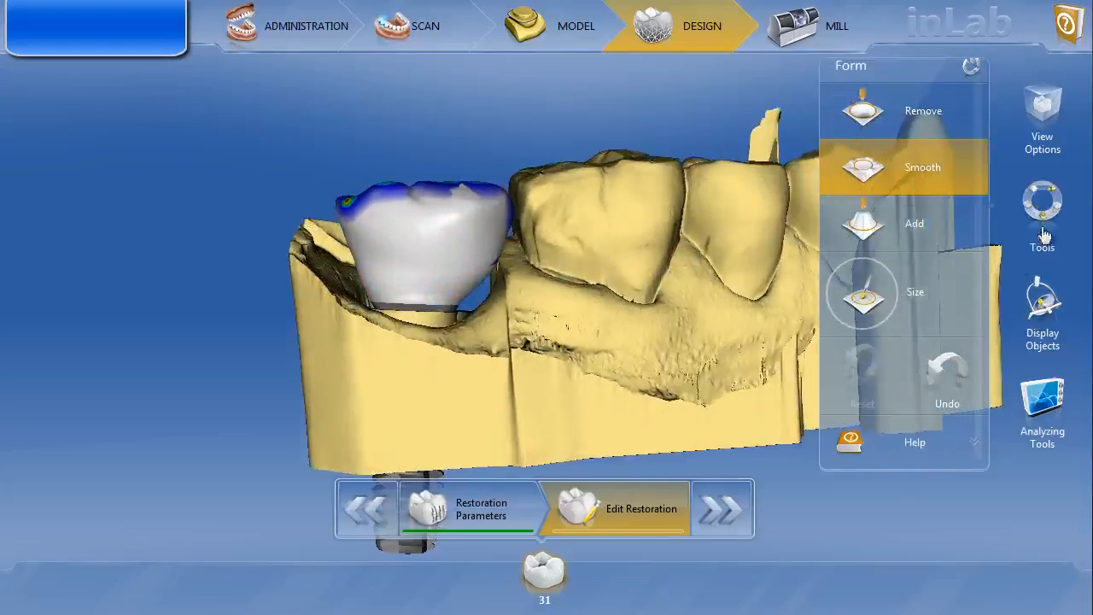
Show the lower gingiva and examine the reshaped restoration against the tissue from both sides of the jaw
left_click(1038, 333)
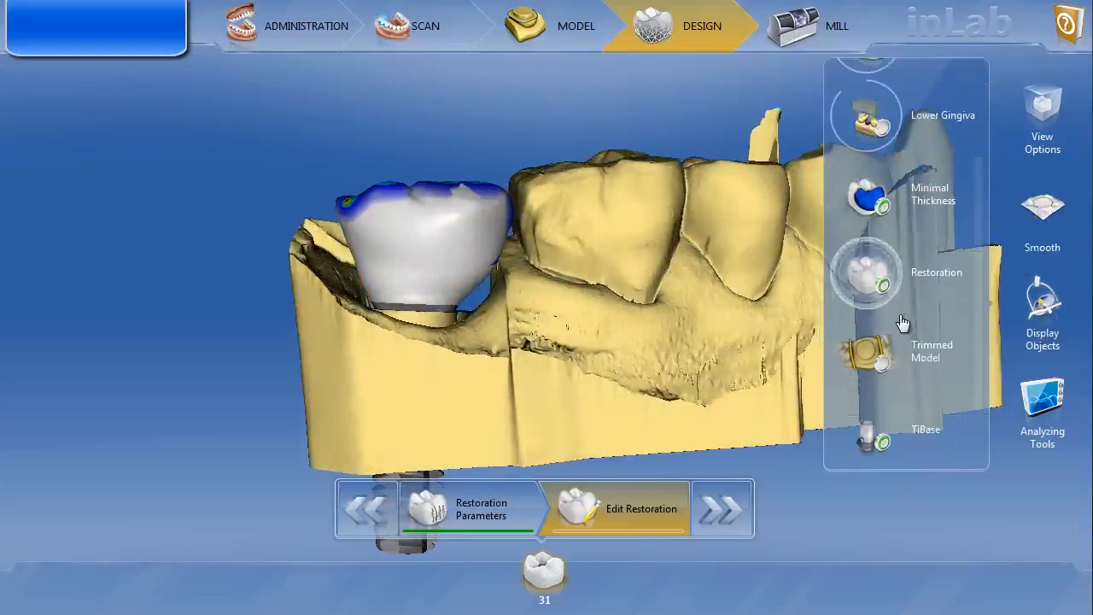
scroll(865, 236, "up", 2)
left_click(865, 235)
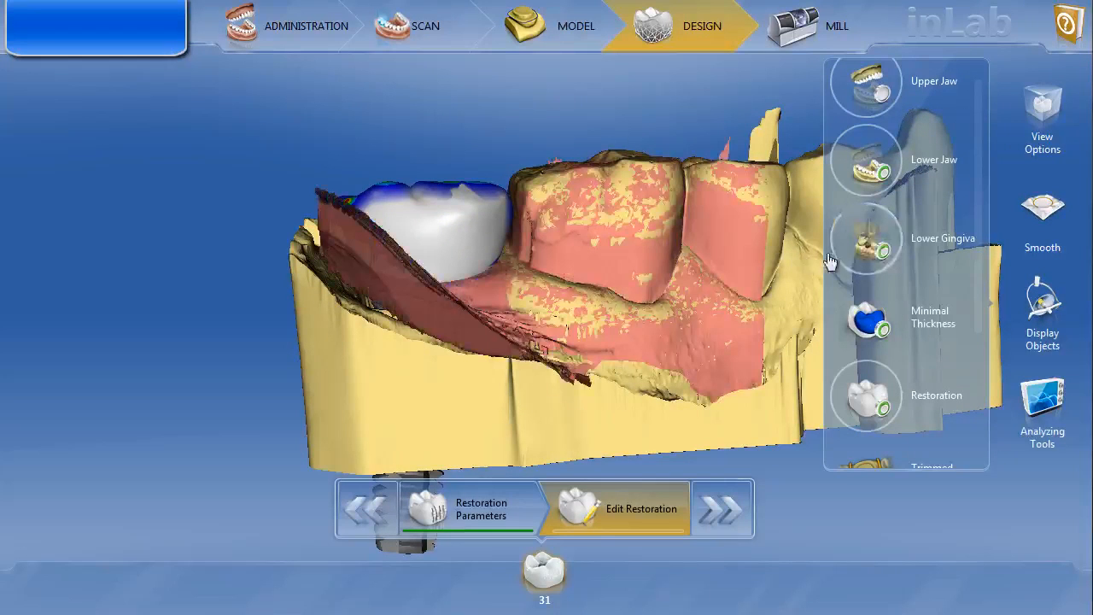
left_click_drag(578, 250, 841, 268)
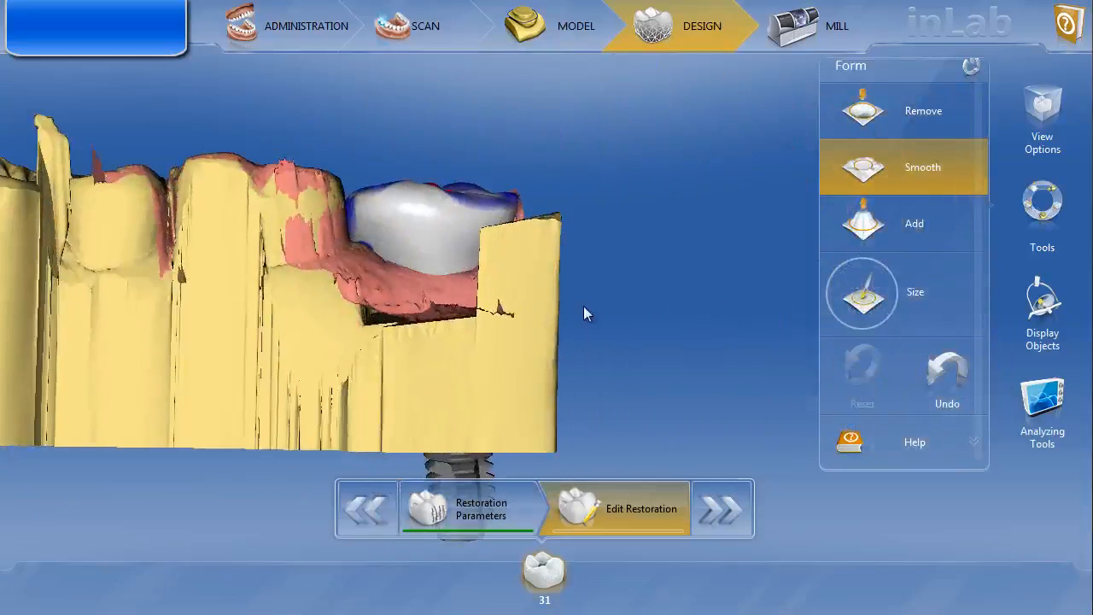
left_click_drag(583, 306, 429, 258)
left_click_drag(542, 249, 520, 257)
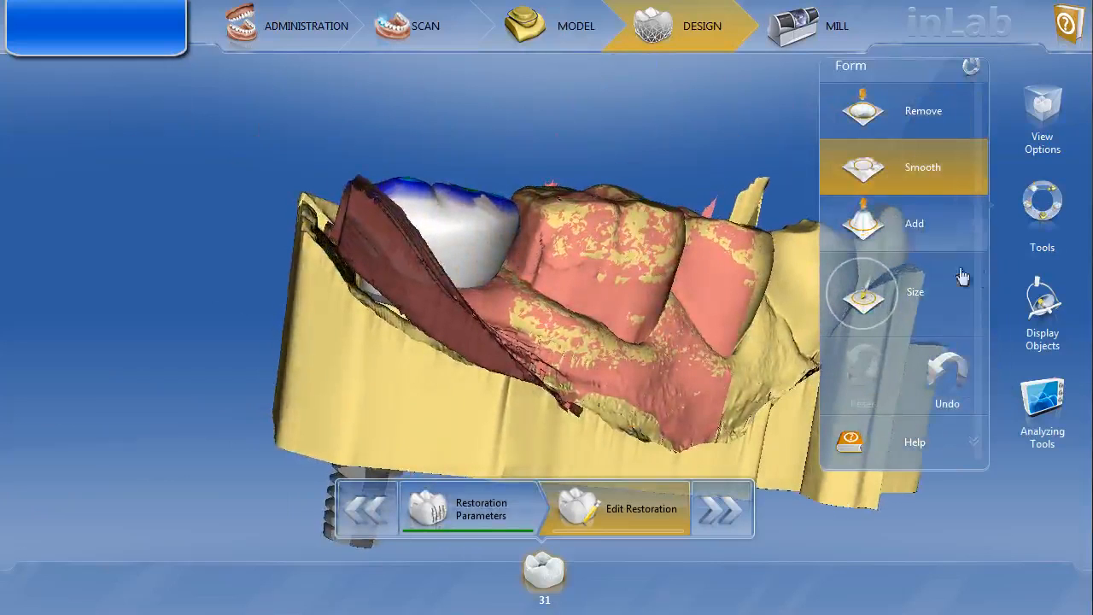
Hide the lower gingiva to expose the restoration's full emergence profile down to the TiBase
left_click(1042, 299)
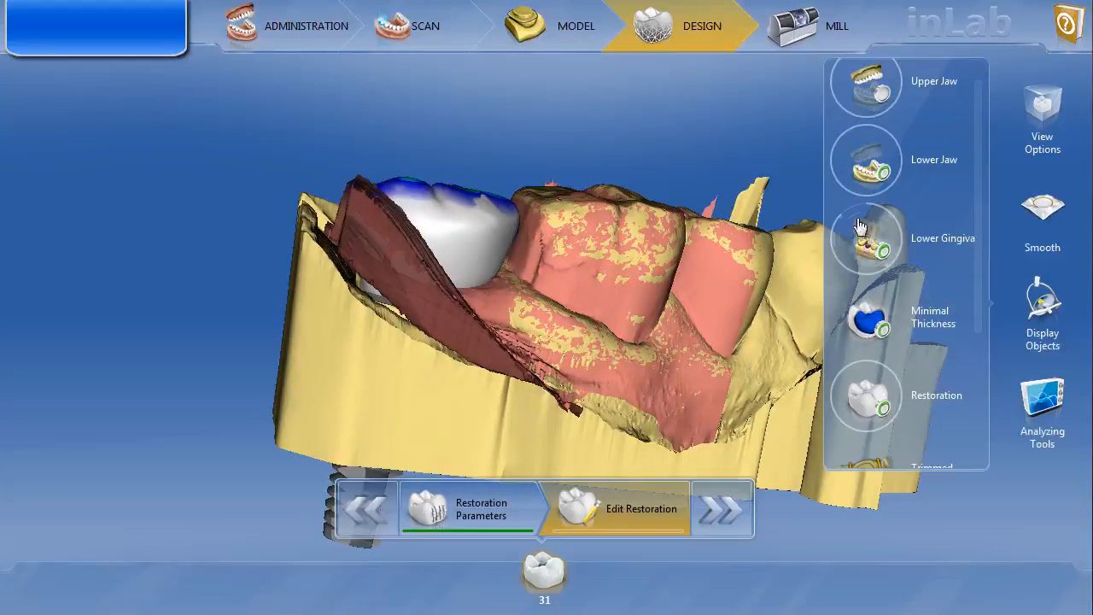
left_click(878, 252)
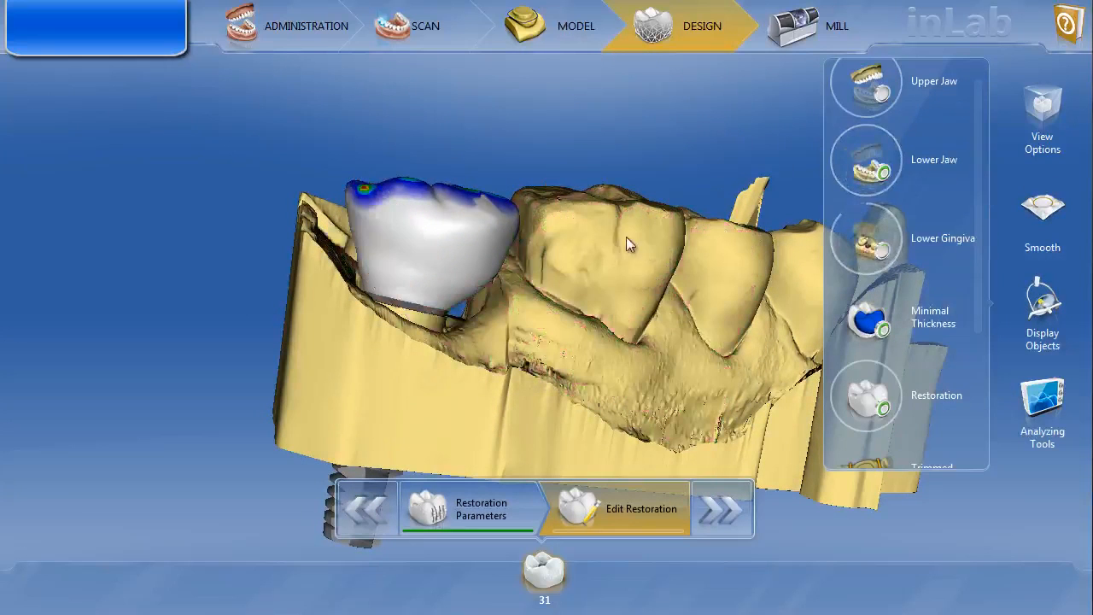
left_click_drag(594, 239, 582, 223)
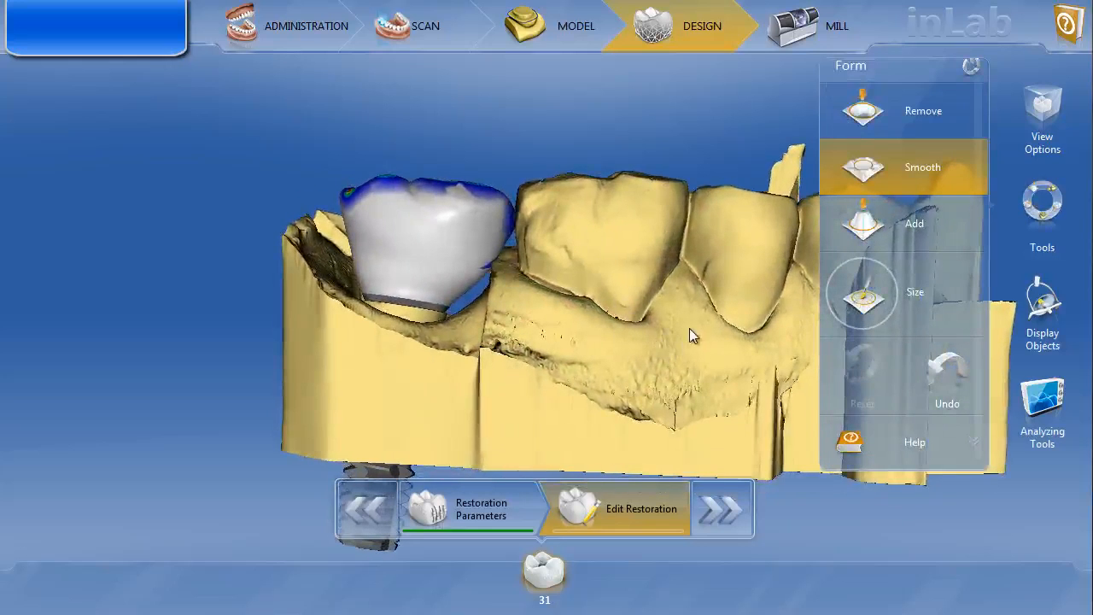
Split the restoration on tooth 31 into an abutment and a separate crown along the proposed split line
middle_click_drag(689, 328, 681, 307)
middle_click_drag(598, 333, 598, 348)
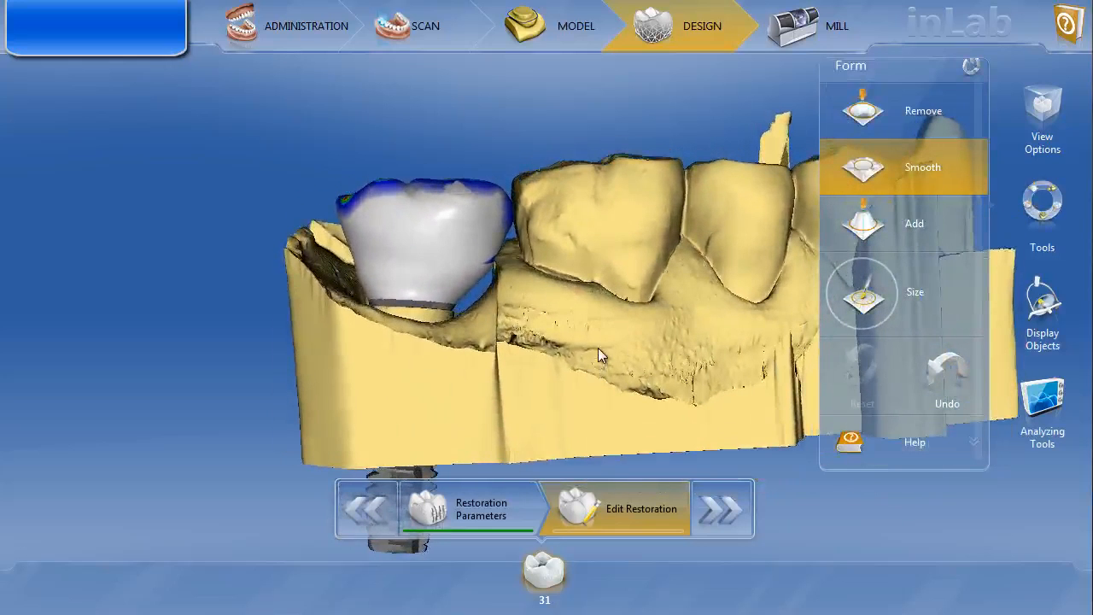
right_click(584, 275)
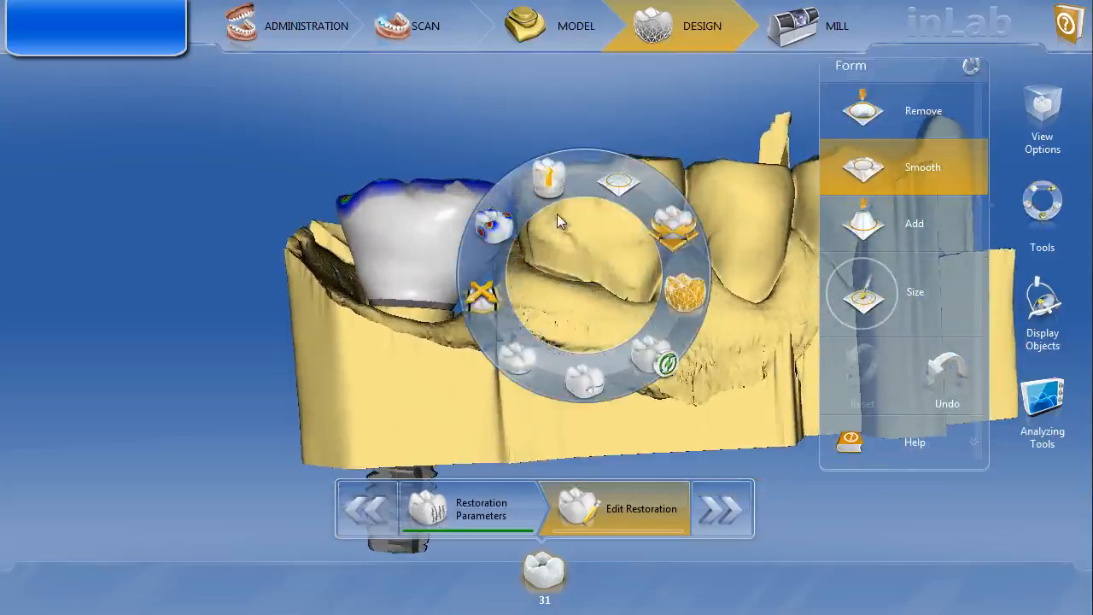
left_click(551, 180)
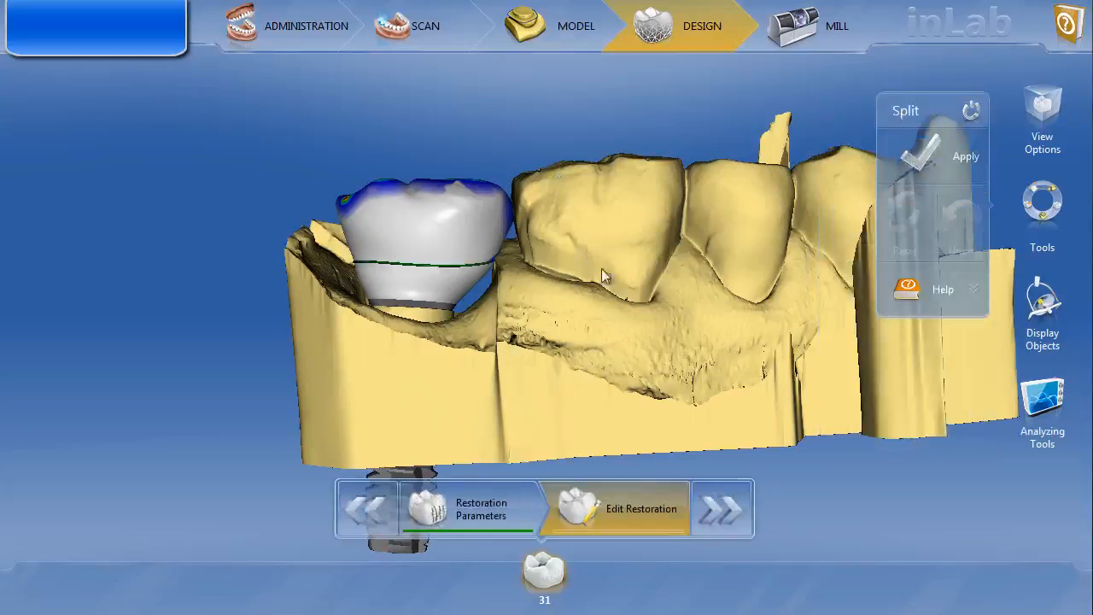
left_click(915, 154)
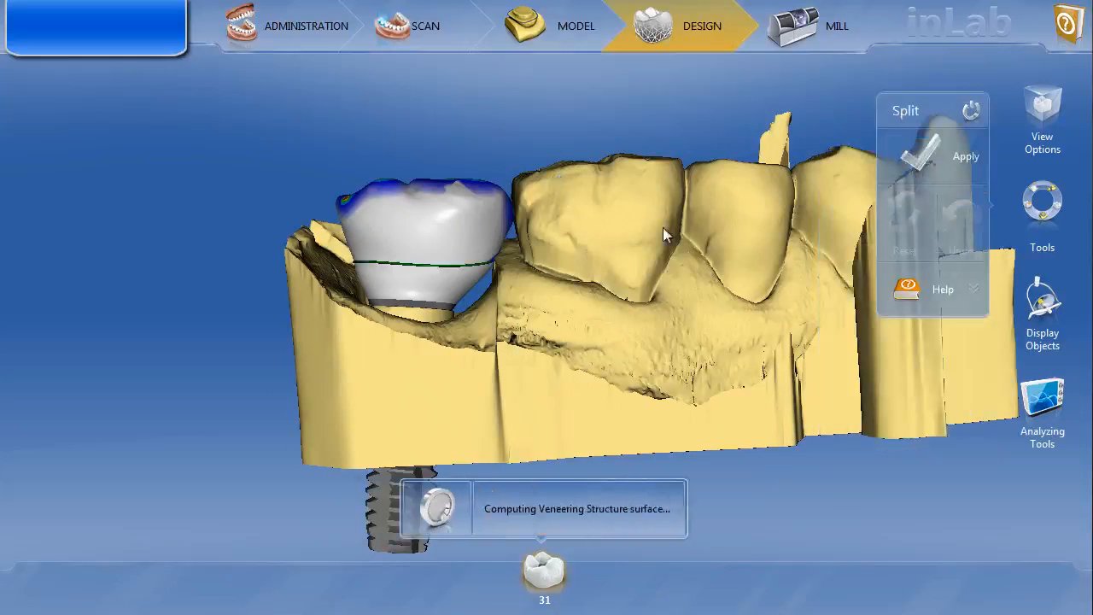
Set the Shoulder Width of the split abutment to 600 µm in the restoration parameters and accept the change
middle_click_drag(558, 235, 516, 359)
mouse_move(557, 378)
middle_mouse_down()
mouse_move(578, 362)
mouse_move(561, 218)
mouse_move(559, 385)
mouse_move(560, 373)
middle_mouse_up()
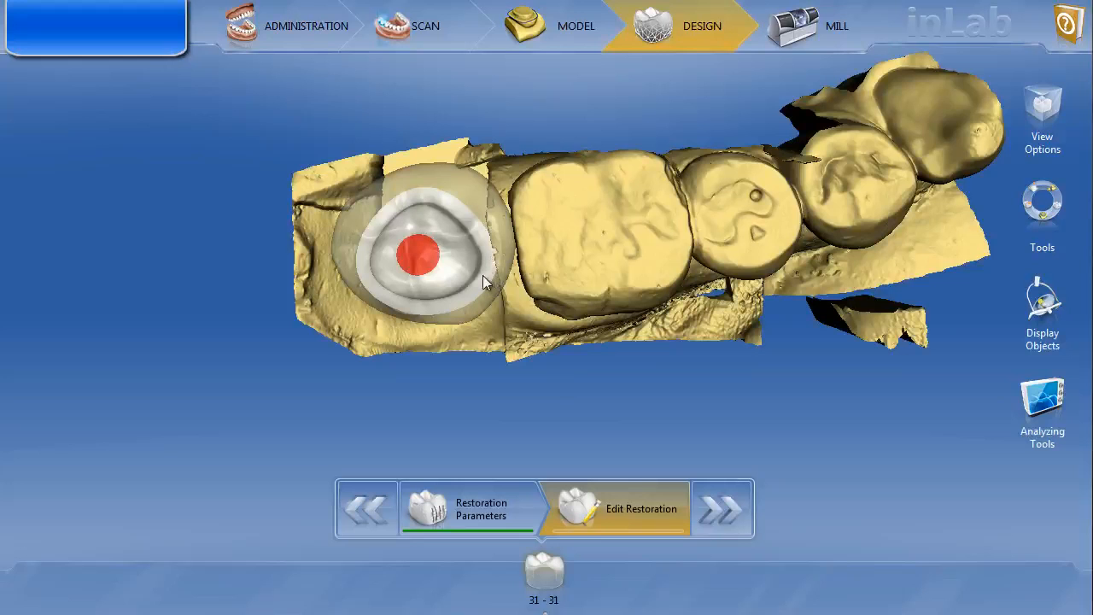
middle_click_drag(544, 345, 537, 198)
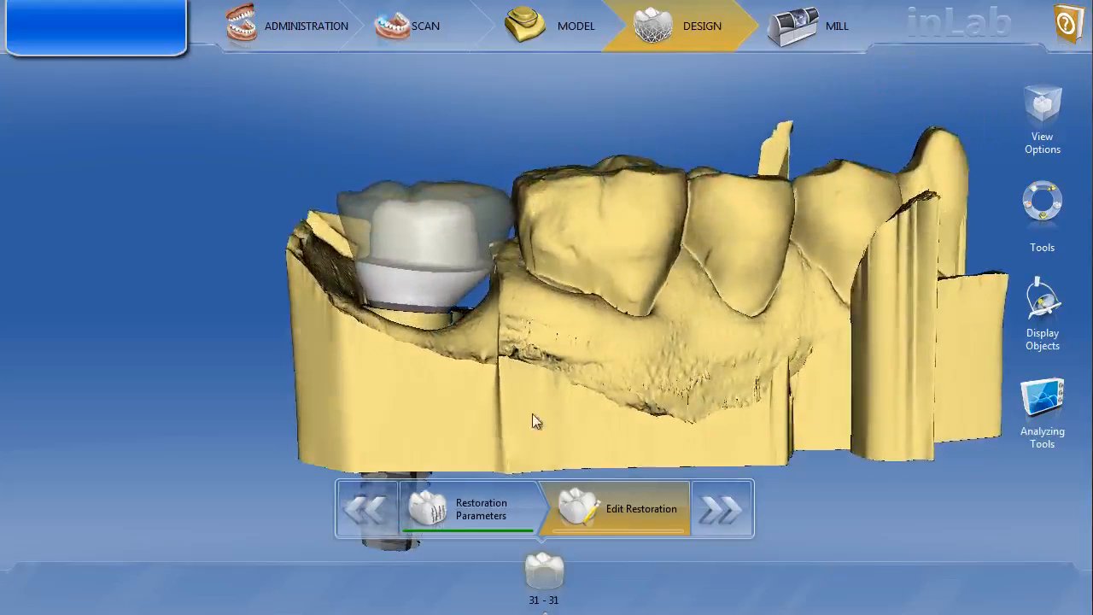
left_click(485, 500)
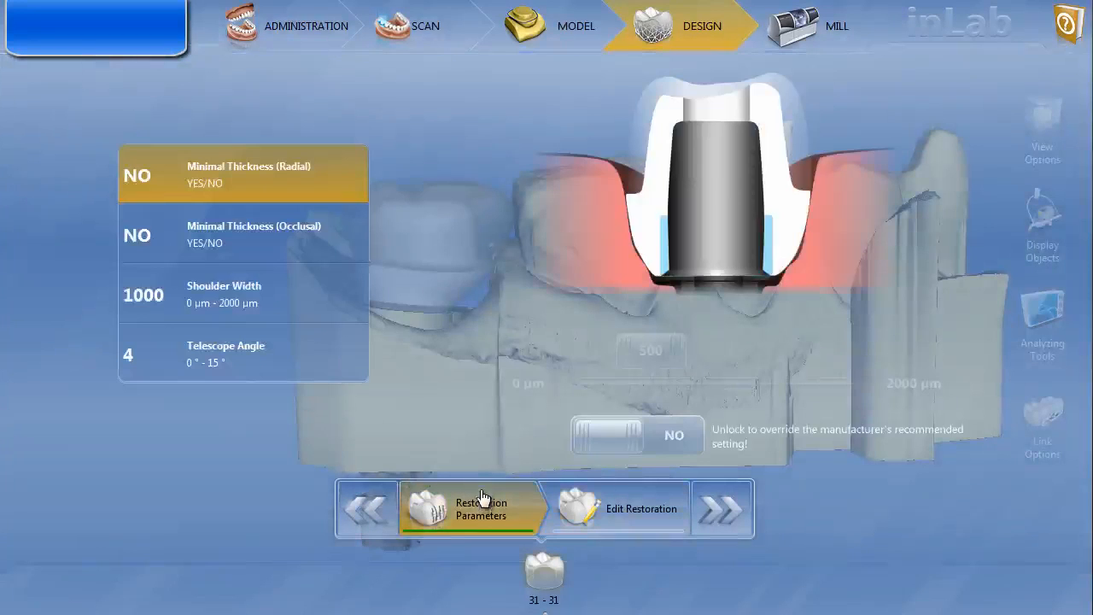
left_click(171, 305)
left_click_drag(705, 350, 655, 356)
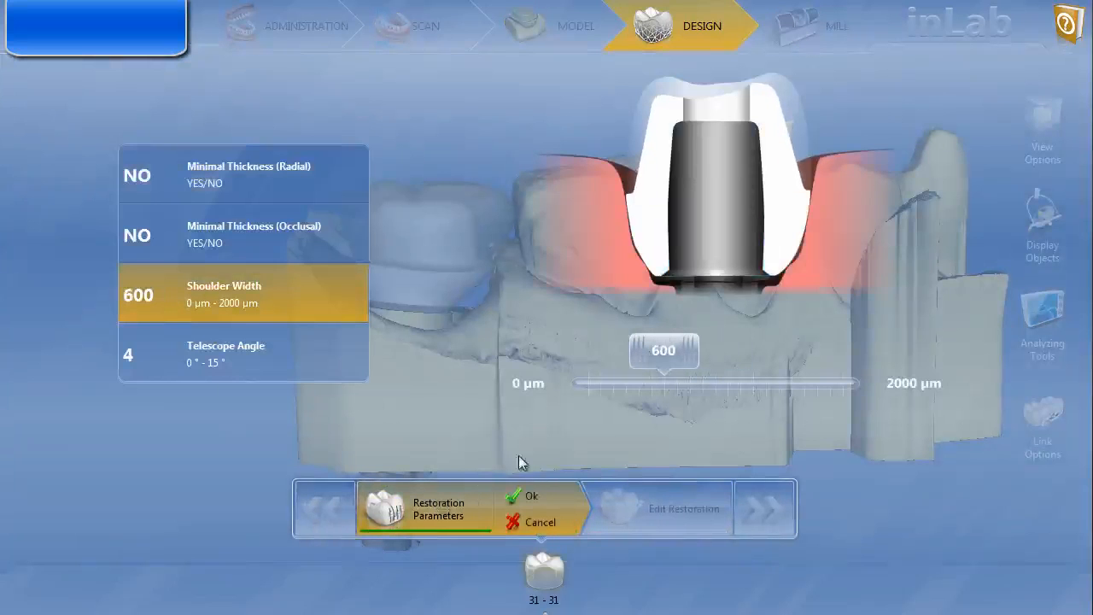
left_click(523, 497)
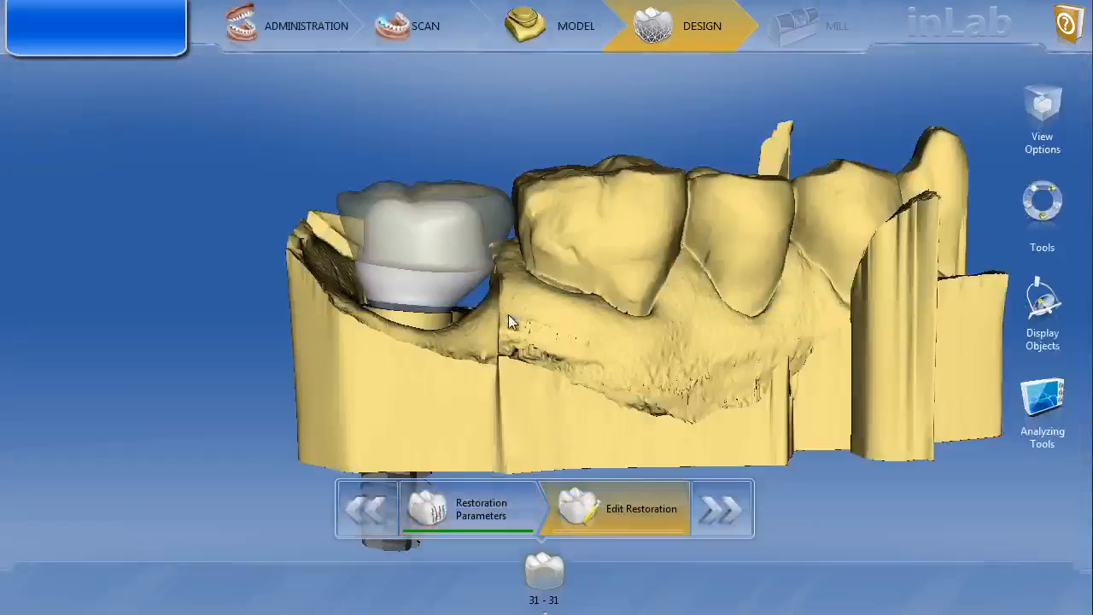
Reduce the abutment's height under the crown with the Scale tool, using the Occlusal direction and Scale Whole
middle_click_drag(482, 322, 490, 353)
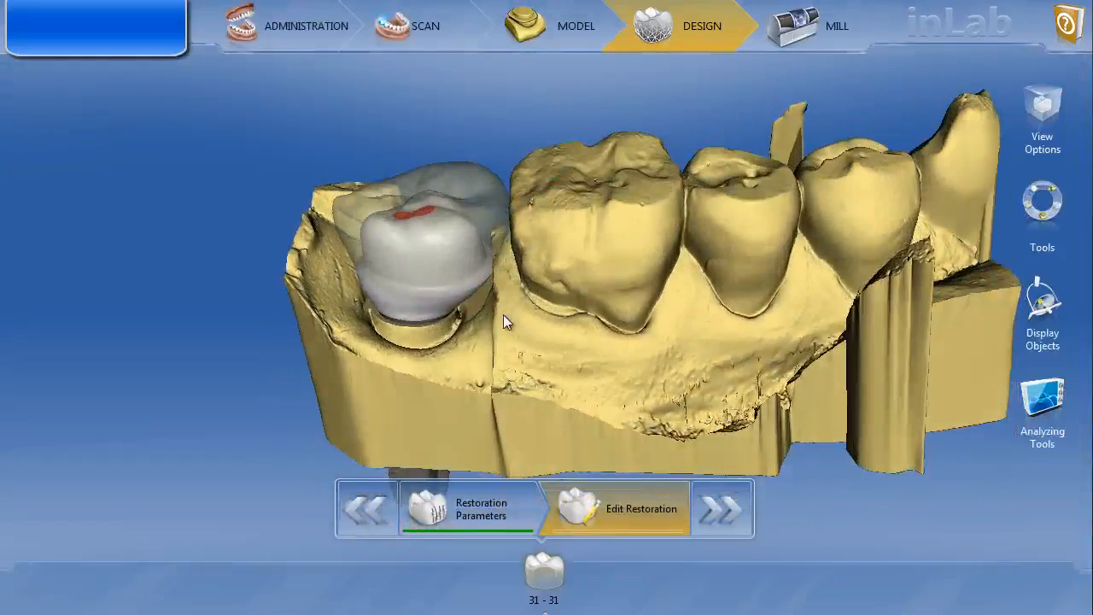
middle_click_drag(503, 314, 532, 251)
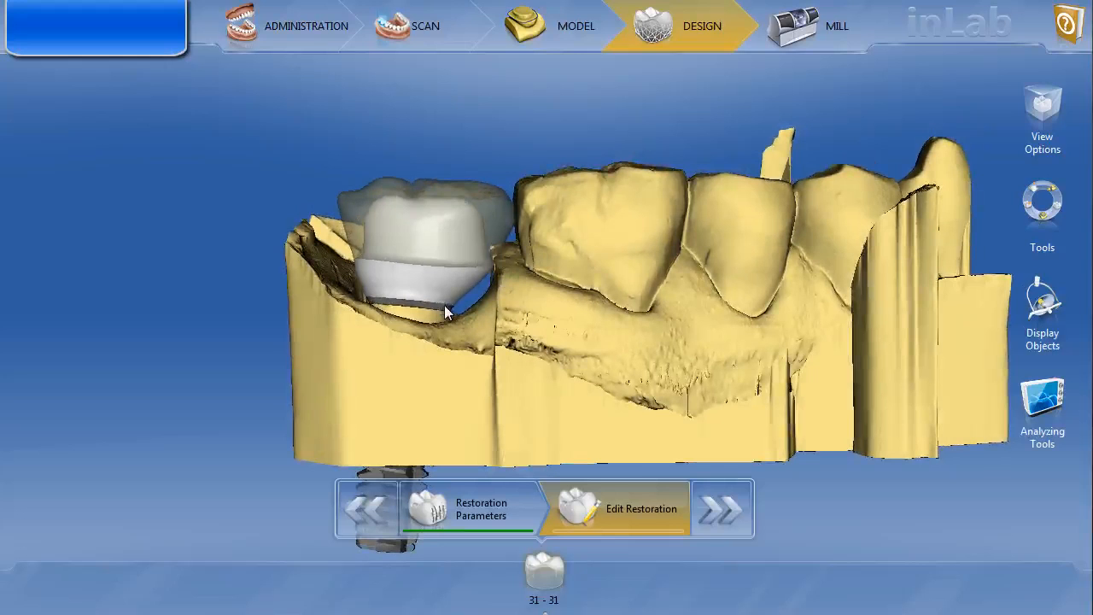
middle_click_drag(539, 203, 531, 350)
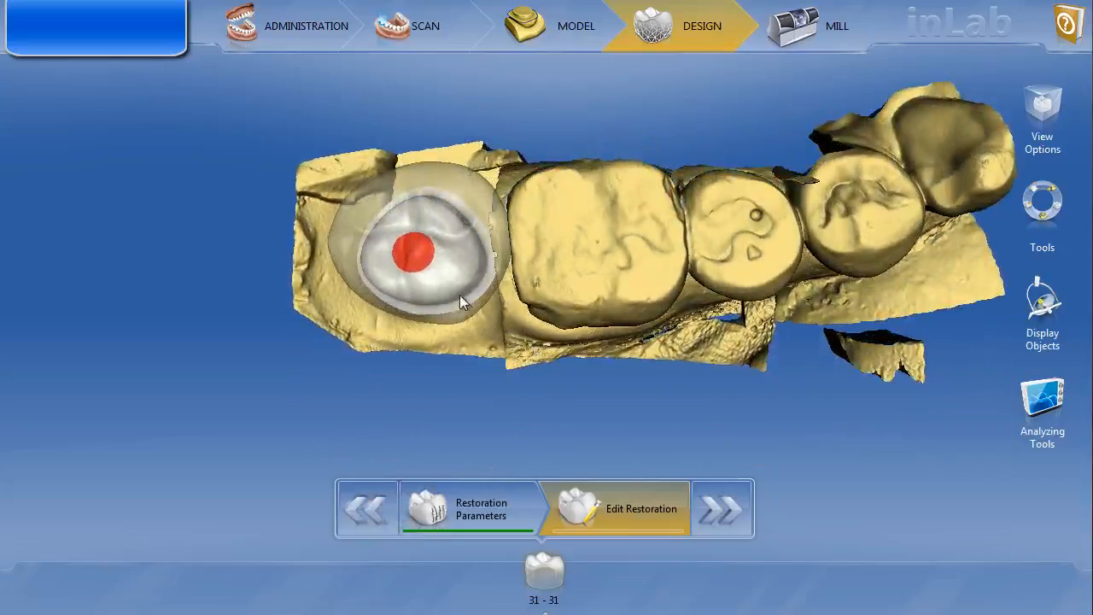
middle_click_drag(510, 313, 564, 187)
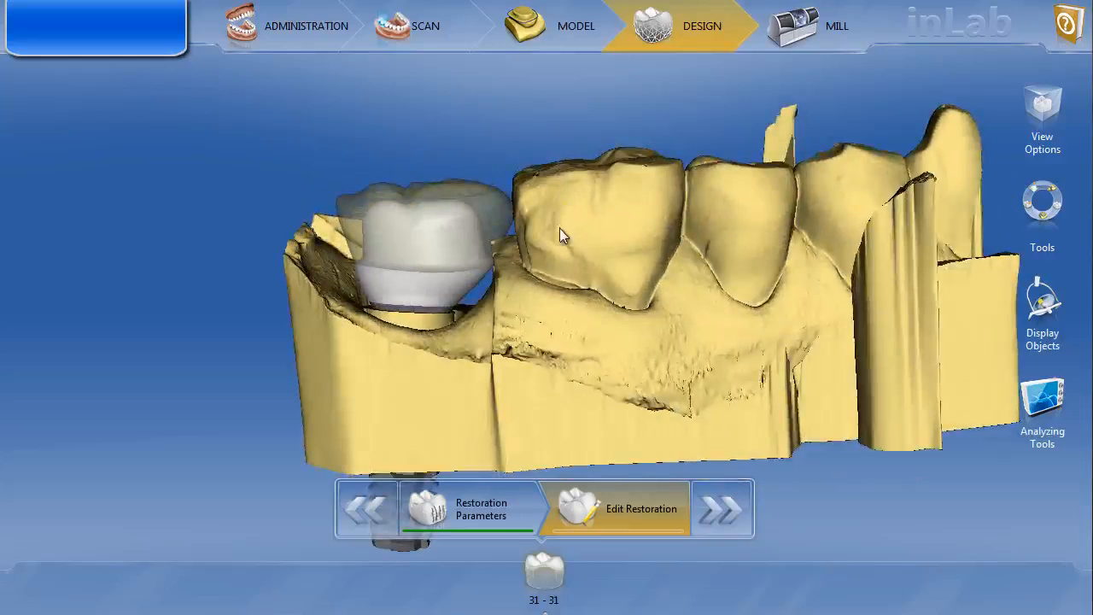
mouse_move(560, 228)
middle_mouse_down()
mouse_move(561, 216)
mouse_move(563, 232)
middle_mouse_up()
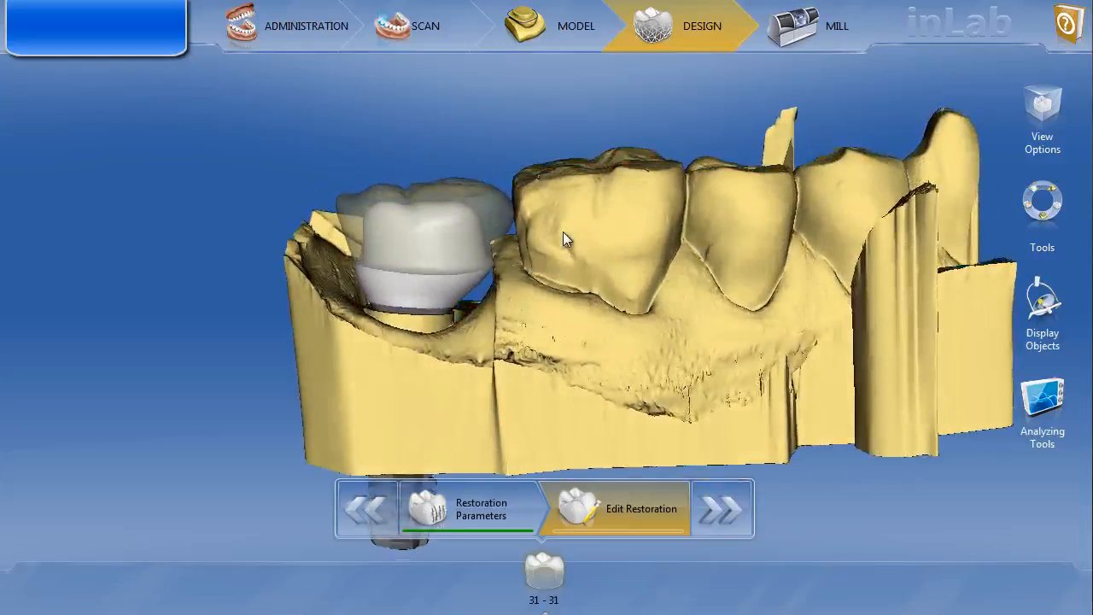
right_click(420, 215)
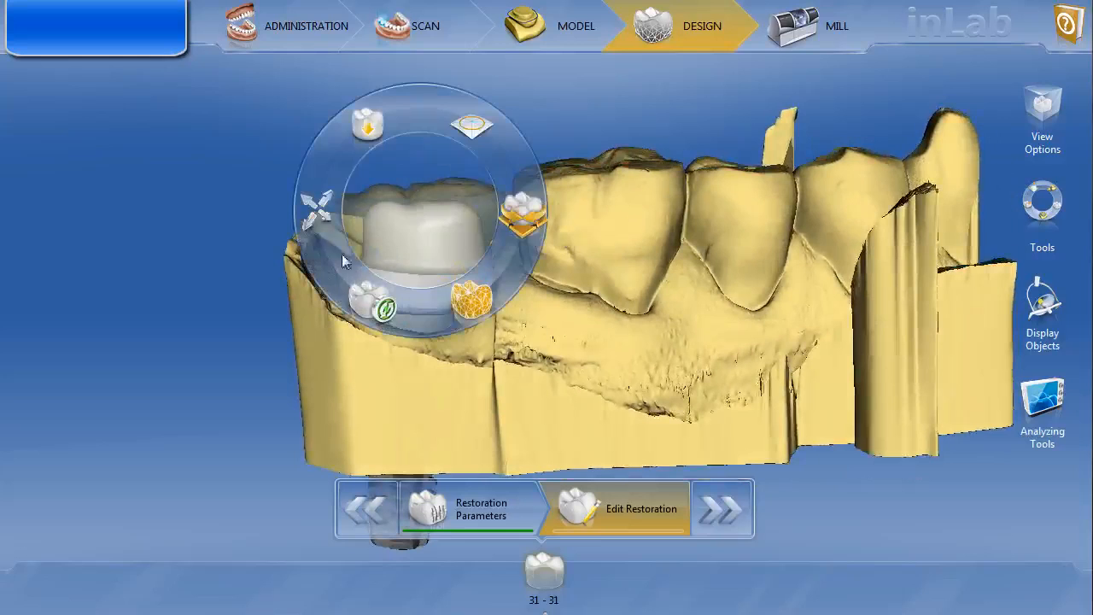
left_click(316, 202)
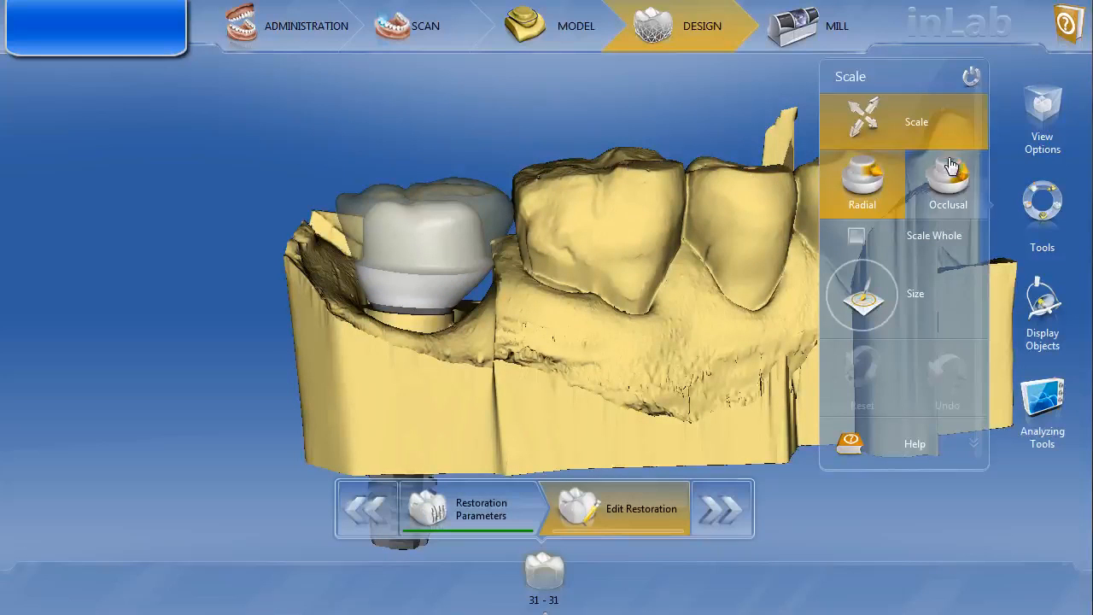
left_click(950, 167)
left_click(856, 236)
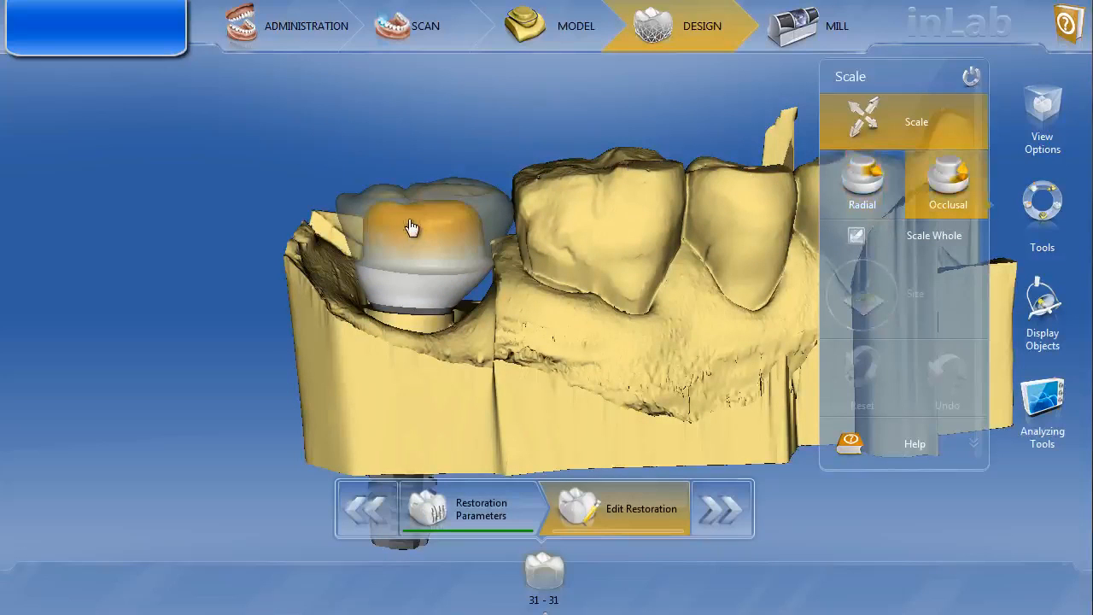
left_click_drag(410, 222, 433, 232)
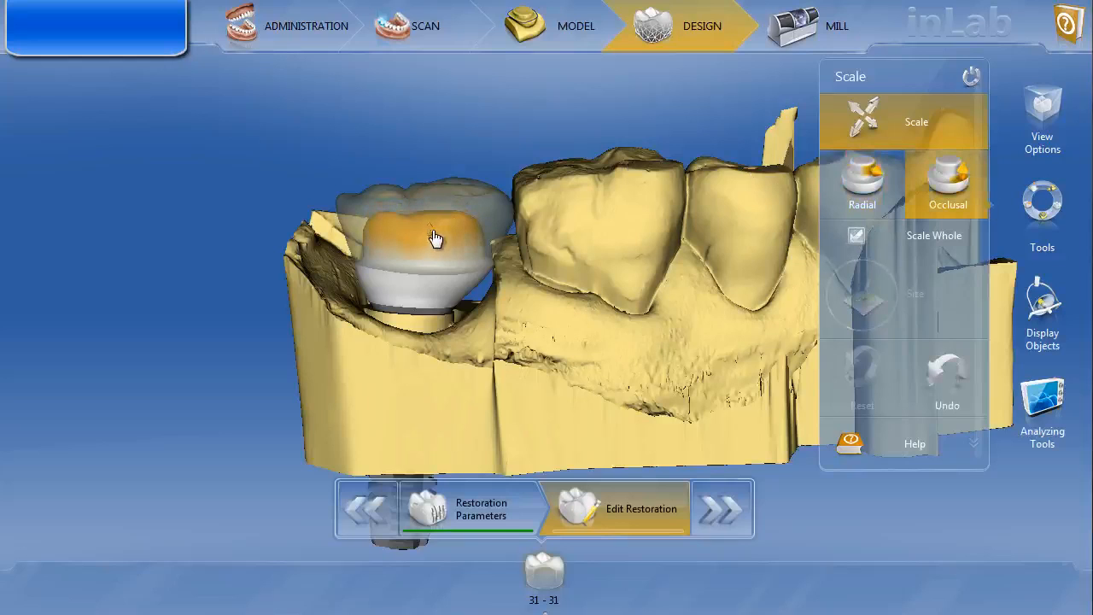
left_click_drag(589, 193, 589, 189)
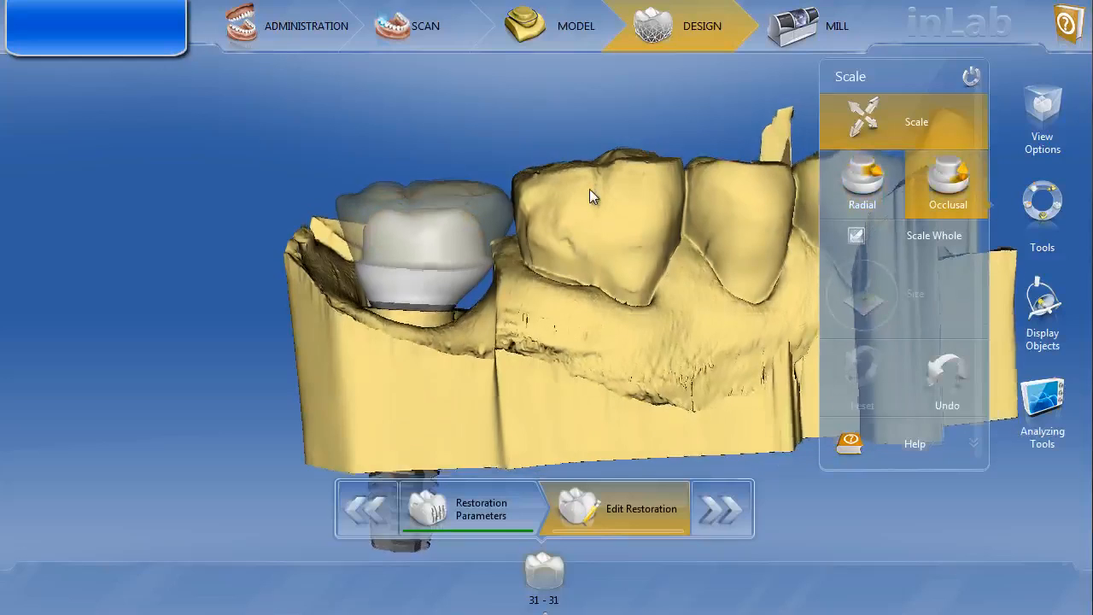
Show the lower gingiva and check the abutment's shoulder against the tissue line
left_click(1040, 305)
left_click(867, 254)
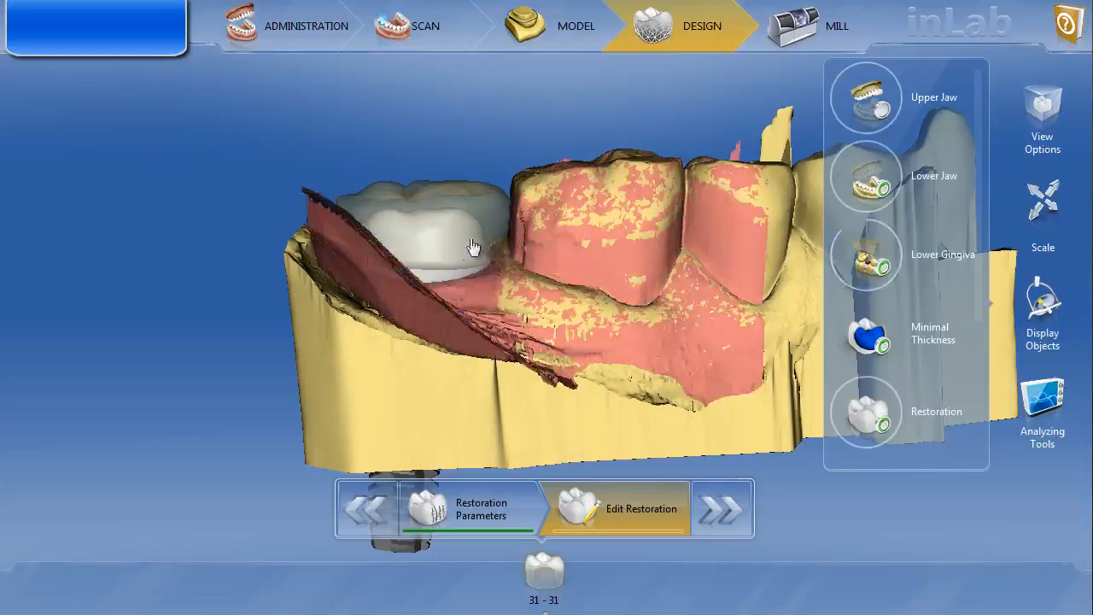
left_click_drag(536, 298, 435, 309)
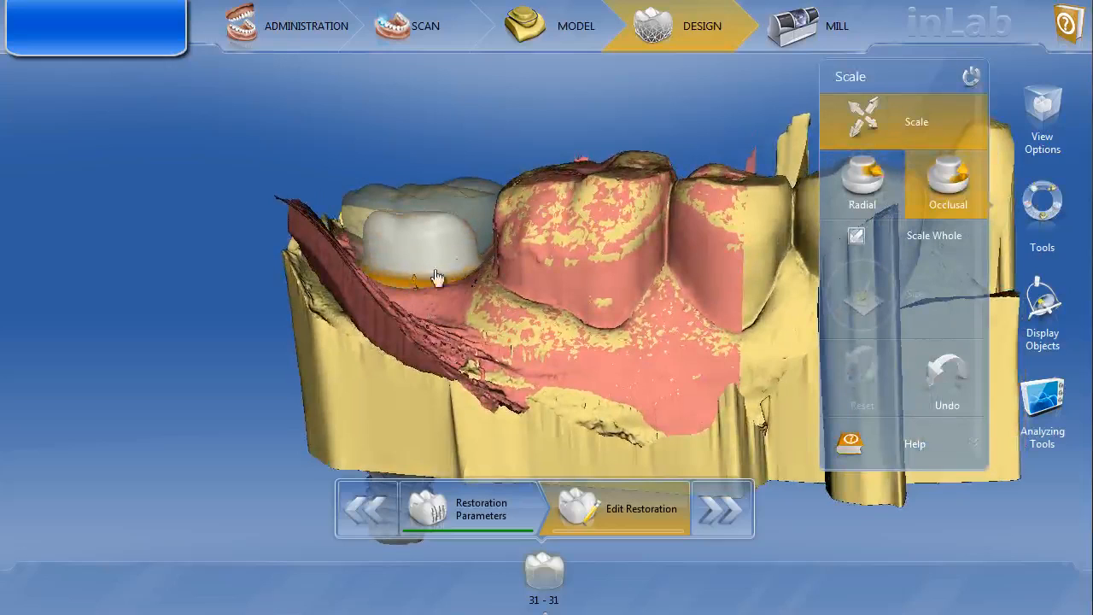
Turn off Scale Whole and set the Scale tool to Occlusal for local adjustment of the abutment margin
left_click(862, 183)
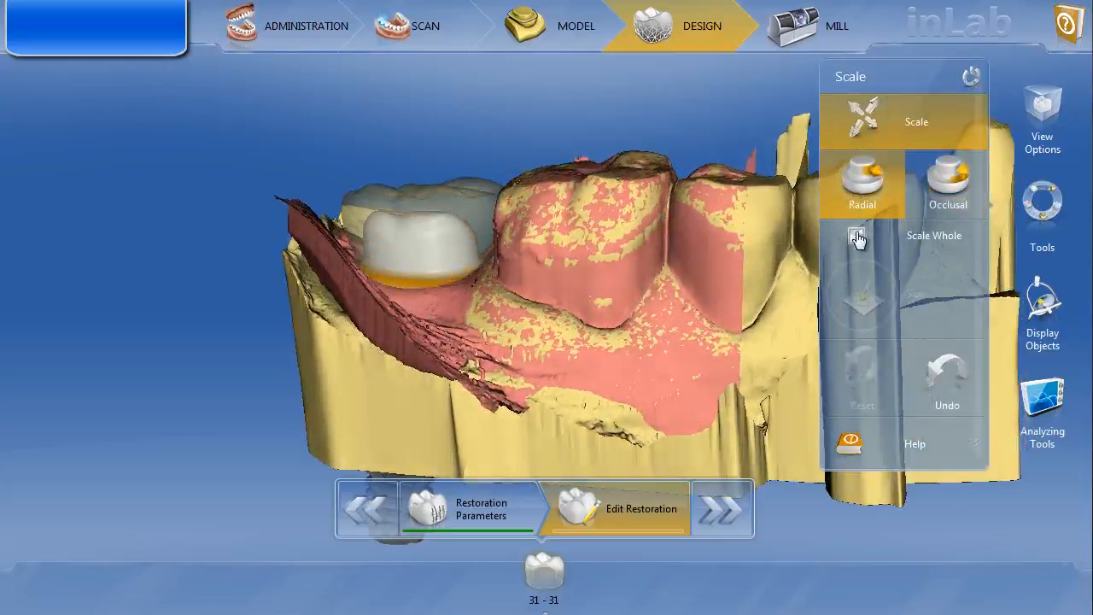
left_click(953, 192)
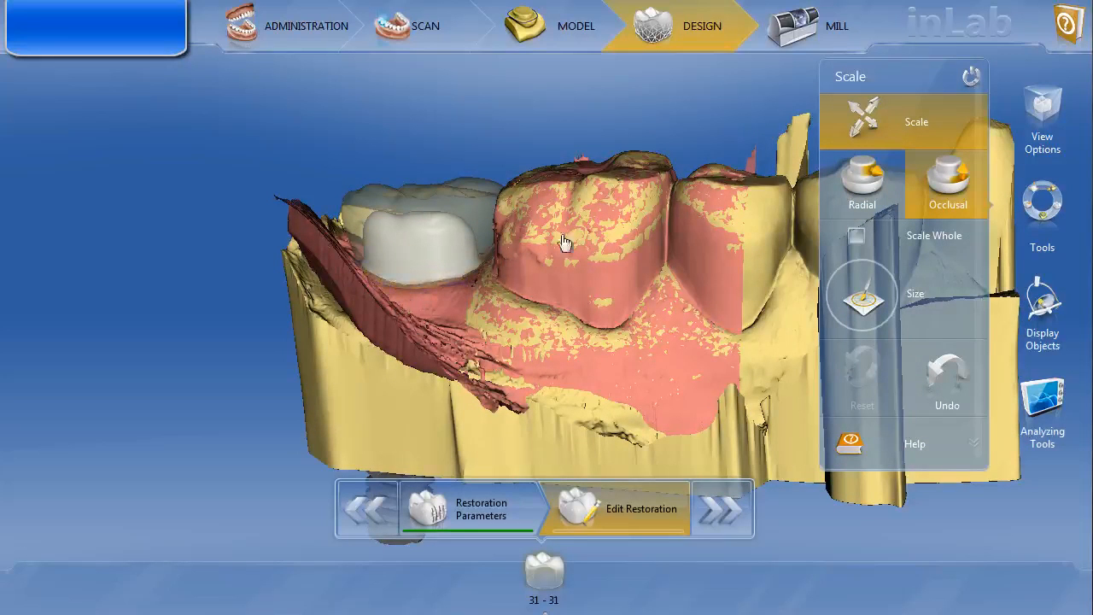
left_click_drag(616, 224, 486, 270)
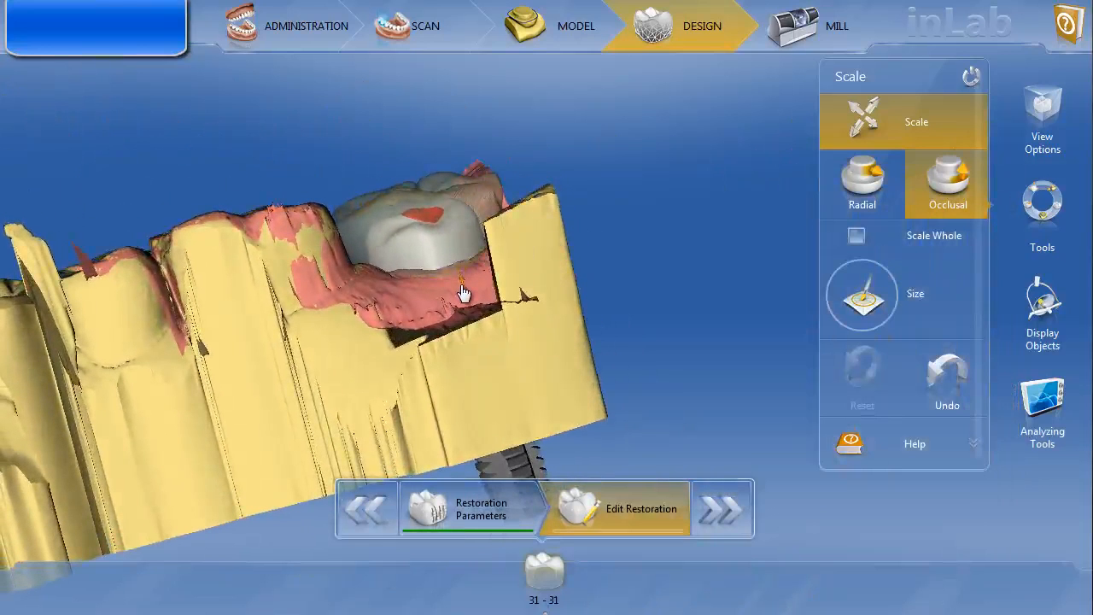
Make the lower gingiva semi-transparent and view the abutment margin through the tissue from both sides of the jaw
left_click(1058, 308)
mouse_move(932, 276)
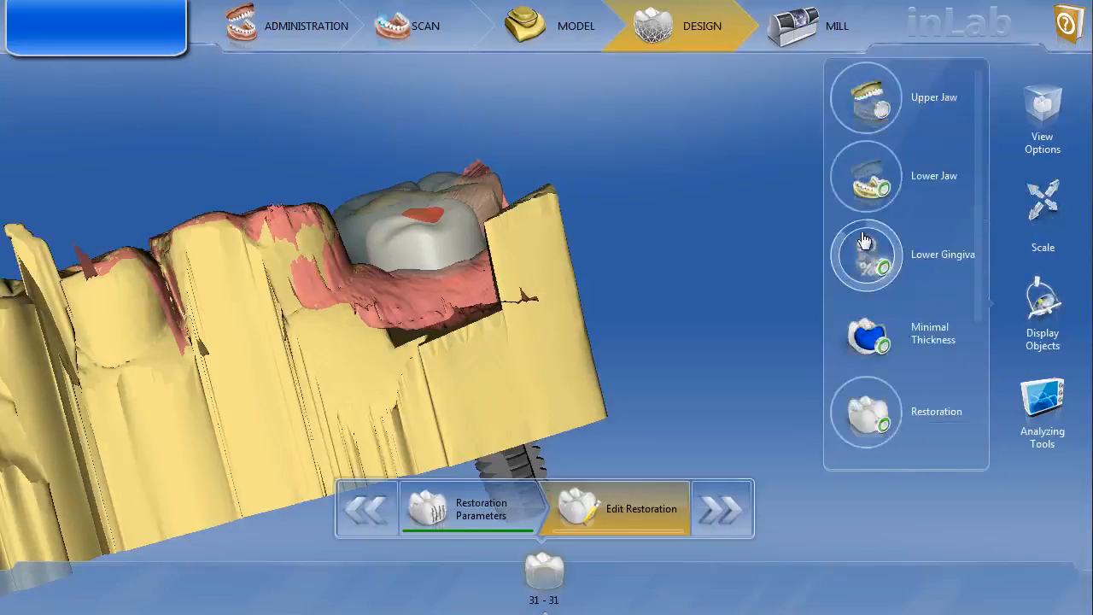
left_click_drag(858, 267, 854, 431)
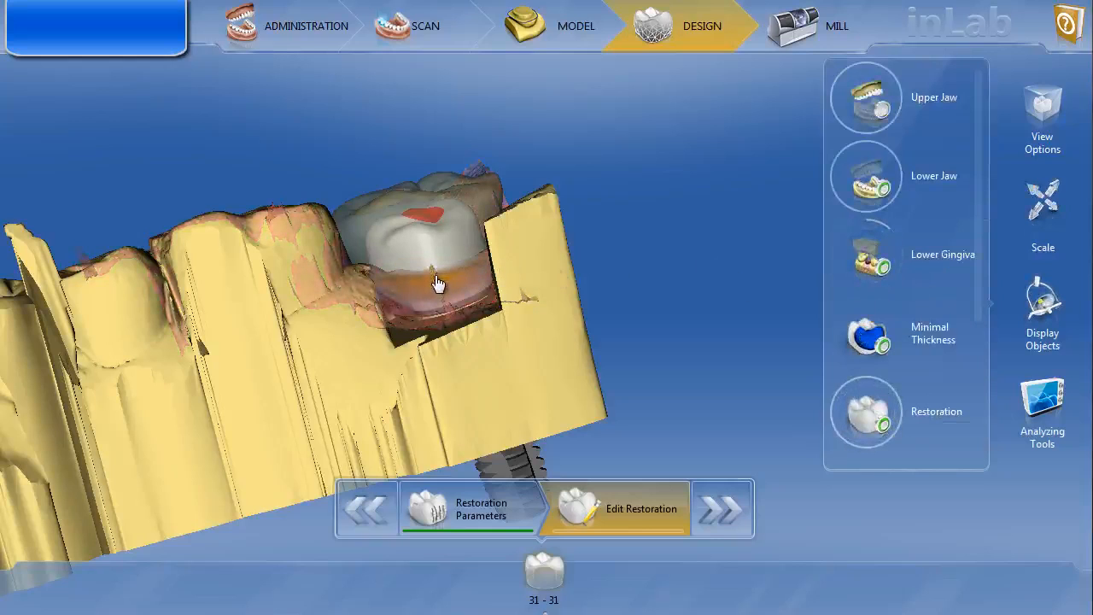
left_click_drag(638, 257, 258, 285)
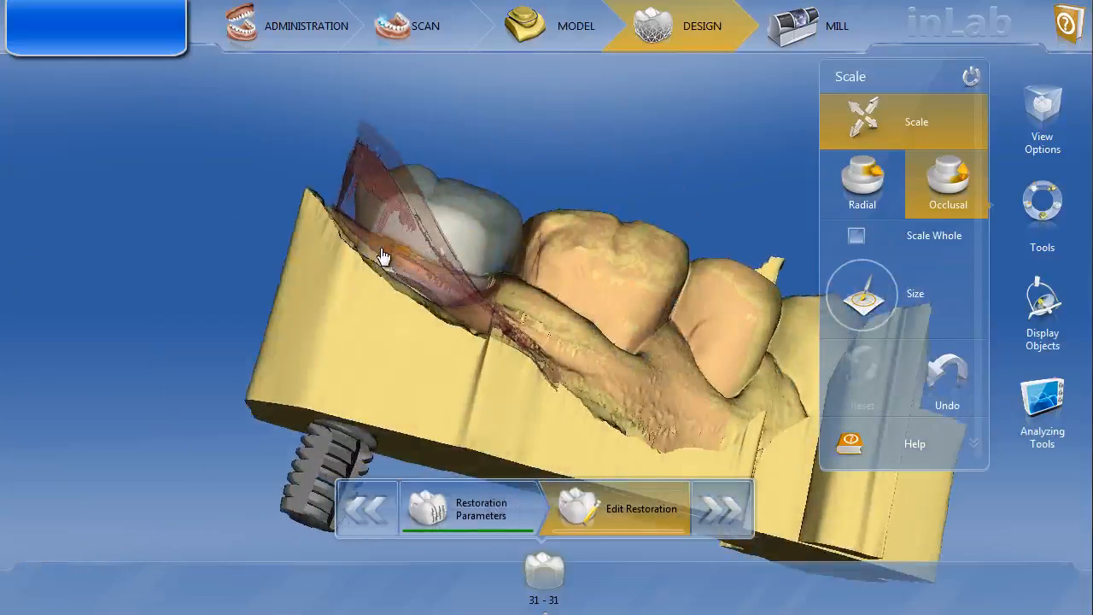